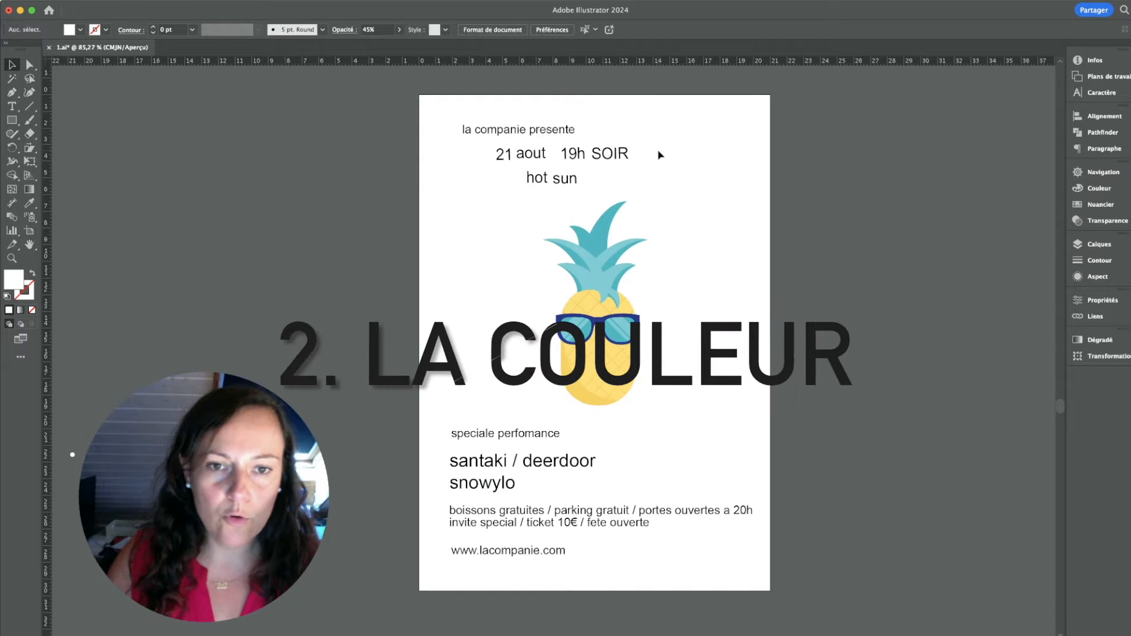
Draw a white rectangle of about 21 by 29.8 cm over the whole artboard and move it aside to uncover the pineapple
{"action": "left_click", "coordinate": [569, 350]}
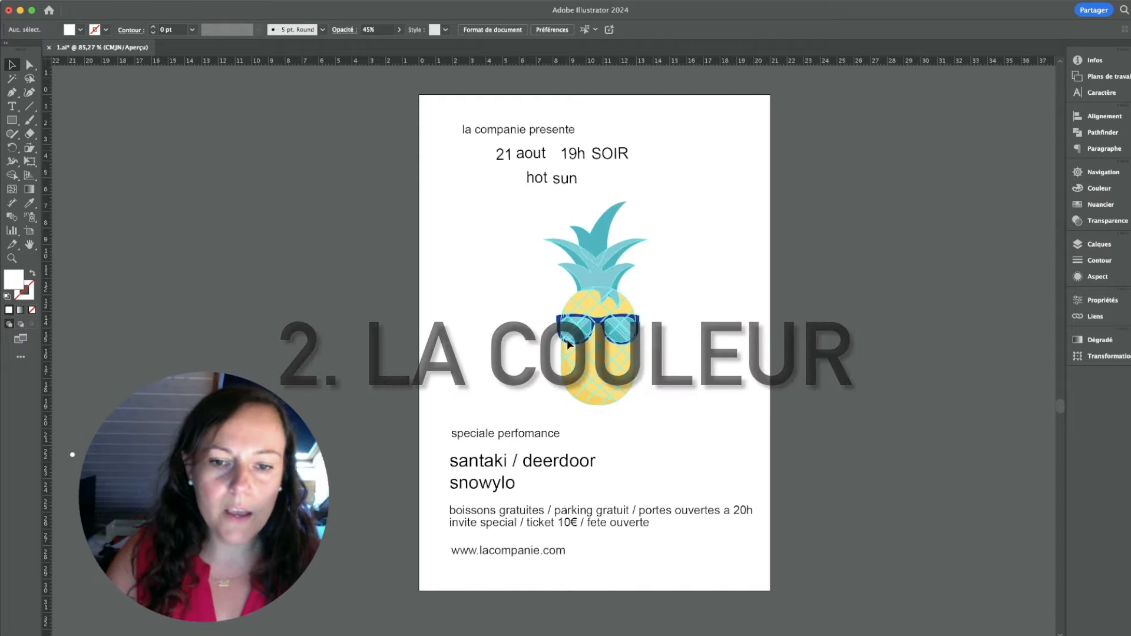
{"action": "left_click", "coordinate": [483, 288]}
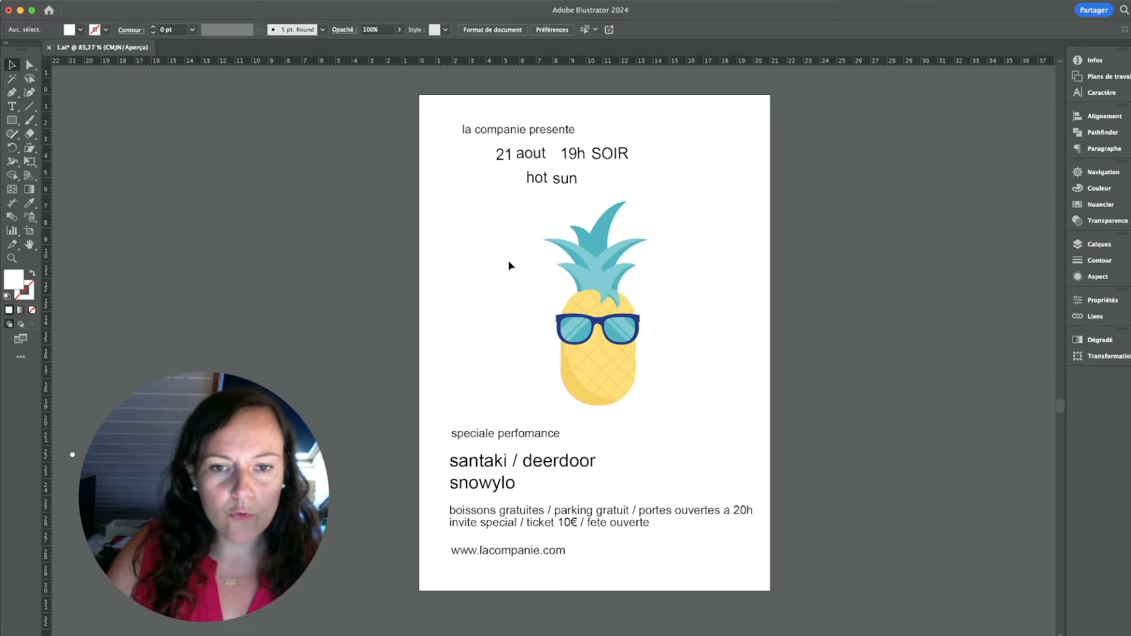
{"action": "key", "text": "m"}
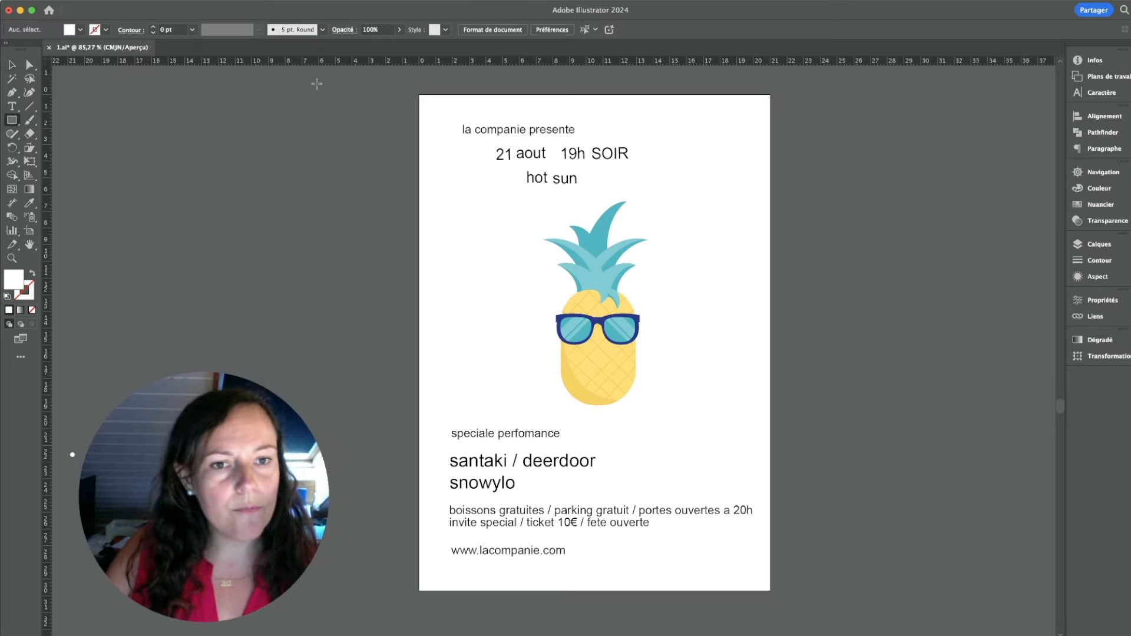
{"action": "left_click_drag", "start_coordinate": [418, 94], "coordinate": [768, 589]}
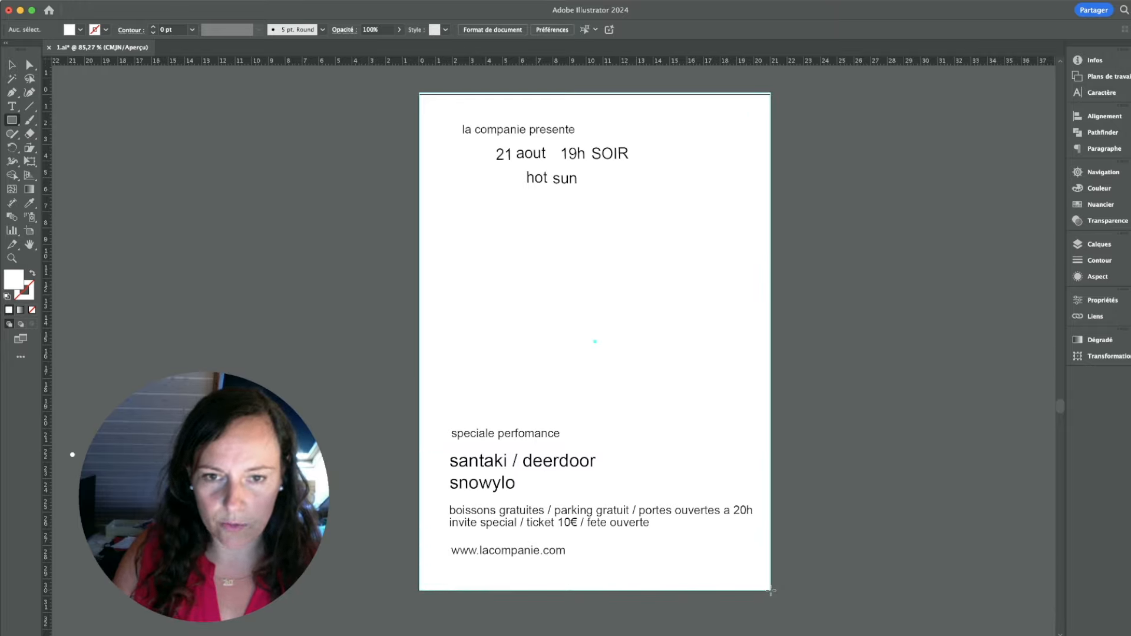
{"action": "key", "text": "v"}
{"action": "left_click_drag", "start_coordinate": [540, 234], "coordinate": [750, 242]}
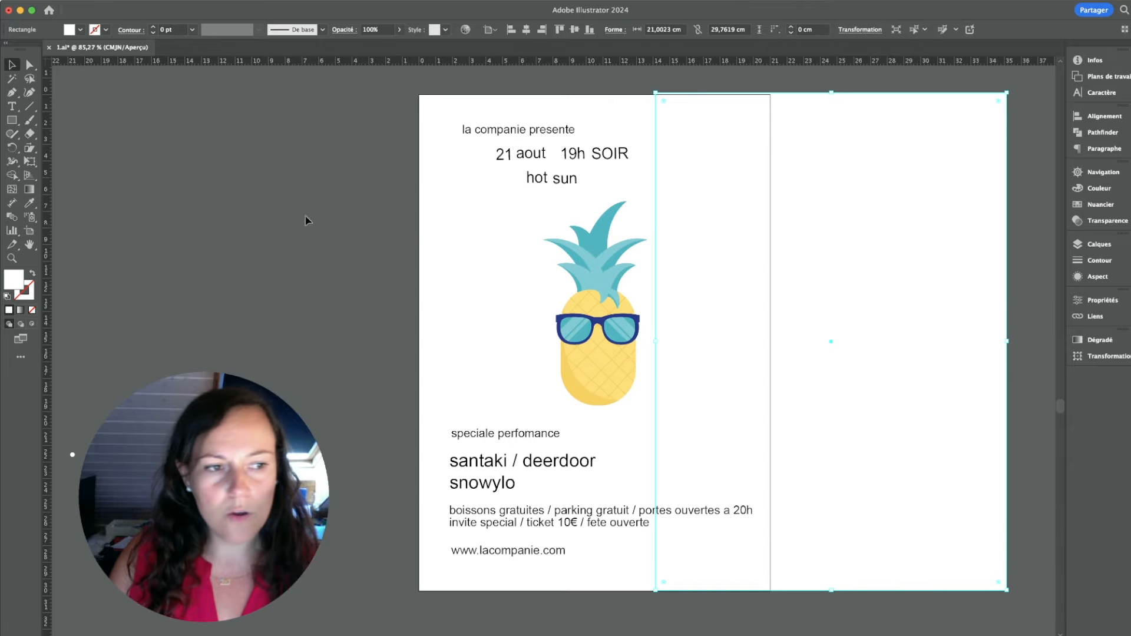
Fill the rectangle with the dark teal sampled from the pineapple's leaves using the Eyedropper
{"action": "left_click", "coordinate": [27, 205]}
{"action": "left_click", "coordinate": [595, 233]}
{"action": "left_click", "coordinate": [12, 65]}
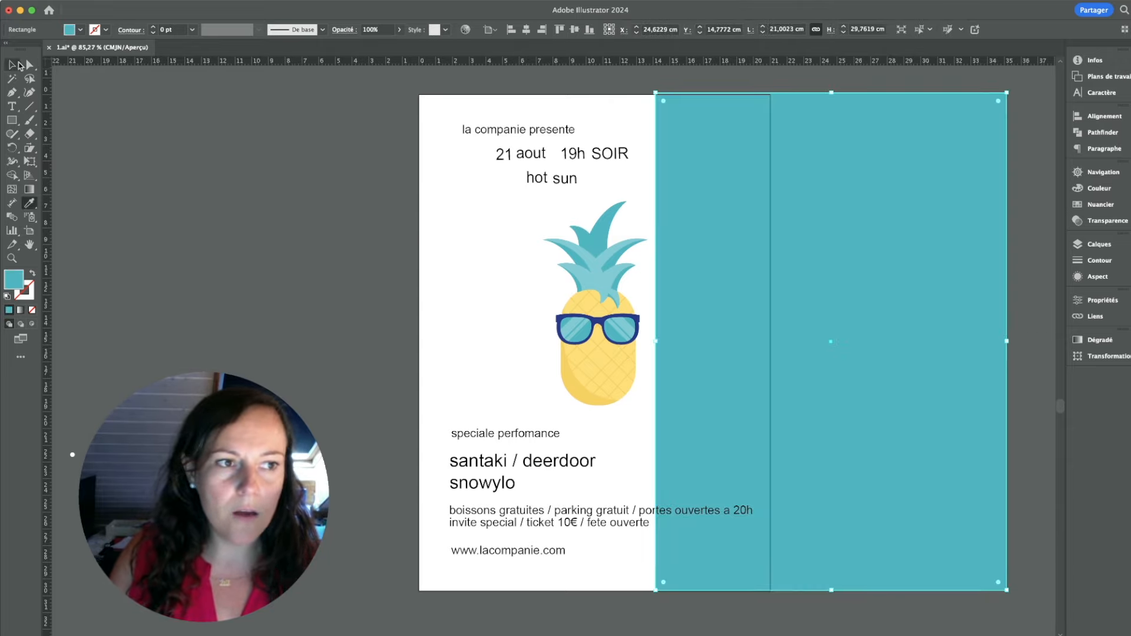
Trim the teal rectangle's height to about 29.7 cm, place it over the artboard and send it to the back as the background
{"action": "left_click_drag", "start_coordinate": [833, 91], "coordinate": [833, 92]}
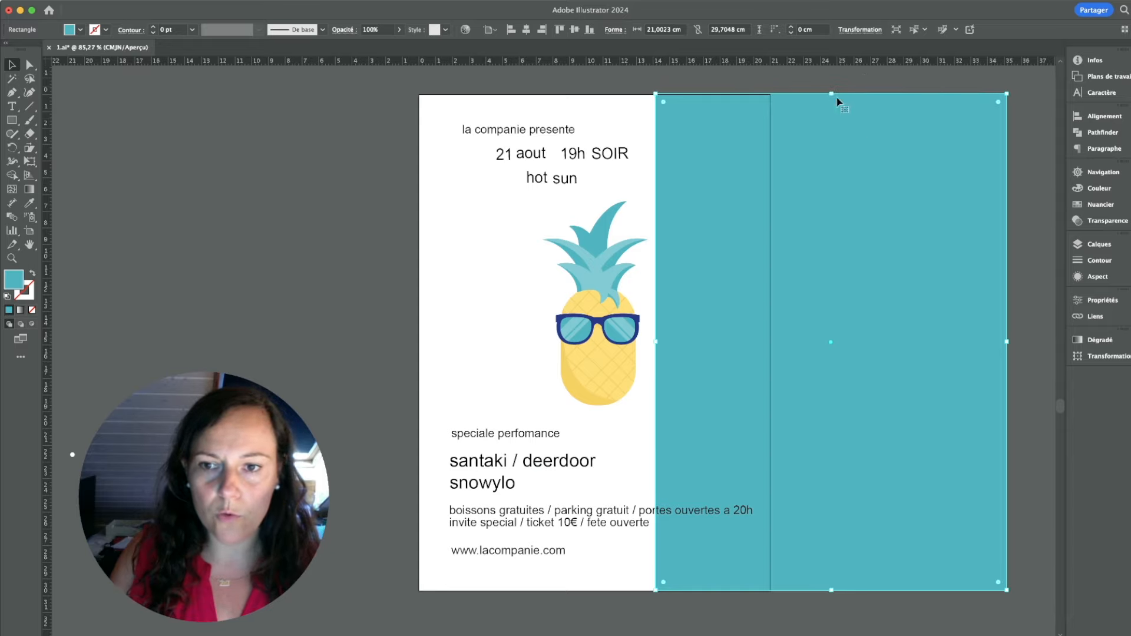
{"action": "left_click_drag", "start_coordinate": [879, 169], "coordinate": [642, 169]}
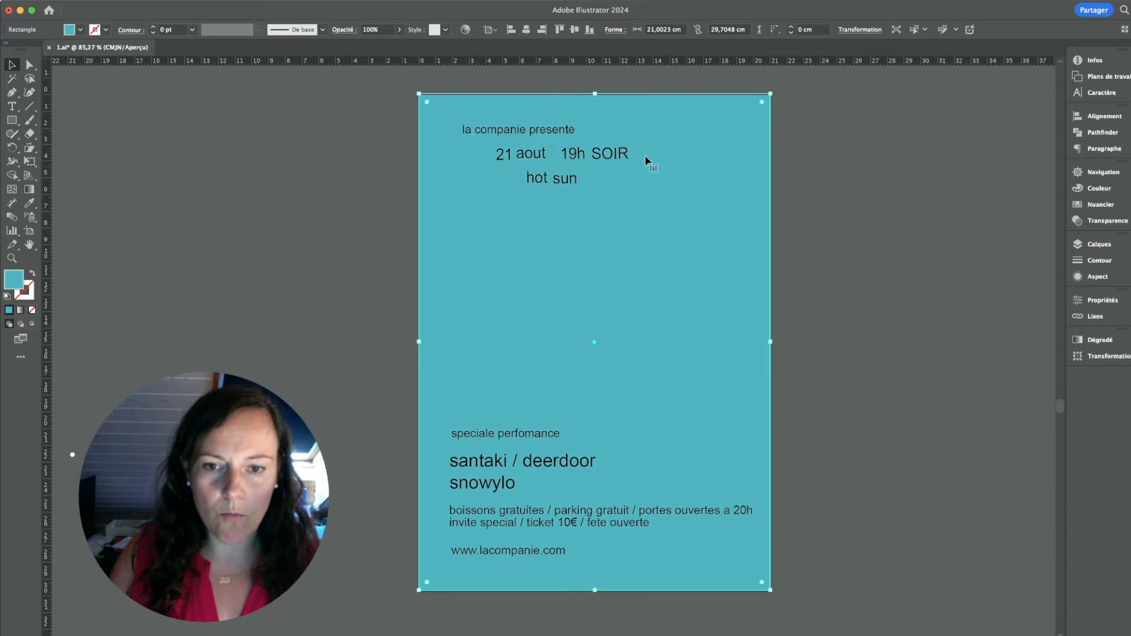
{"action": "right_click", "coordinate": [642, 177]}
{"action": "mouse_move", "coordinate": [807, 542]}
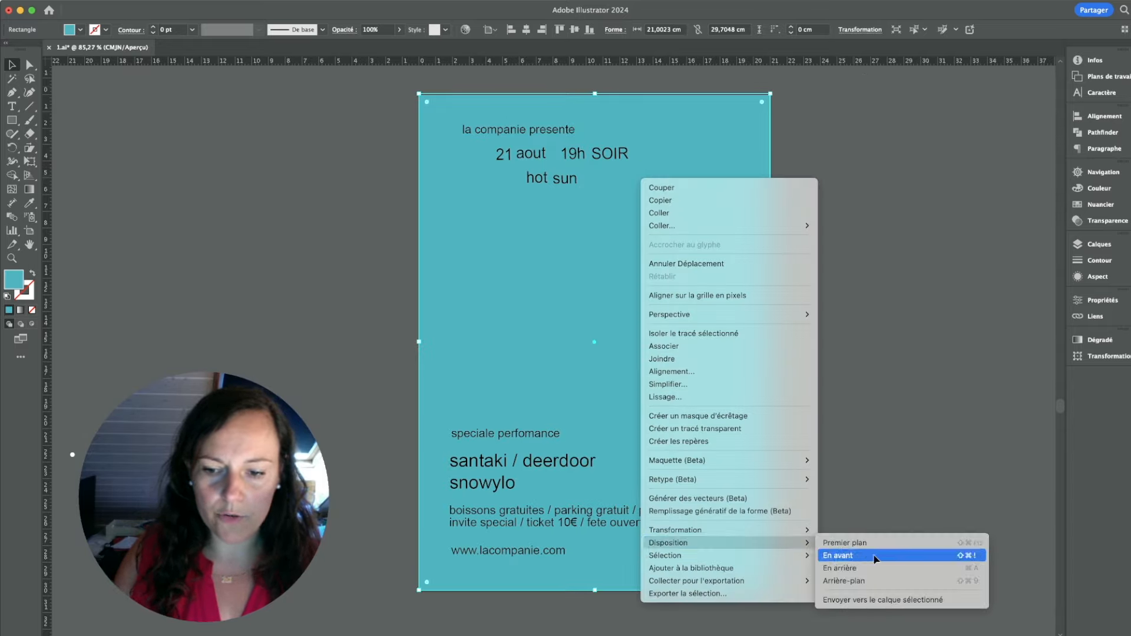
{"action": "left_click", "coordinate": [876, 576]}
{"action": "left_click", "coordinate": [812, 338]}
{"action": "left_click", "coordinate": [670, 207]}
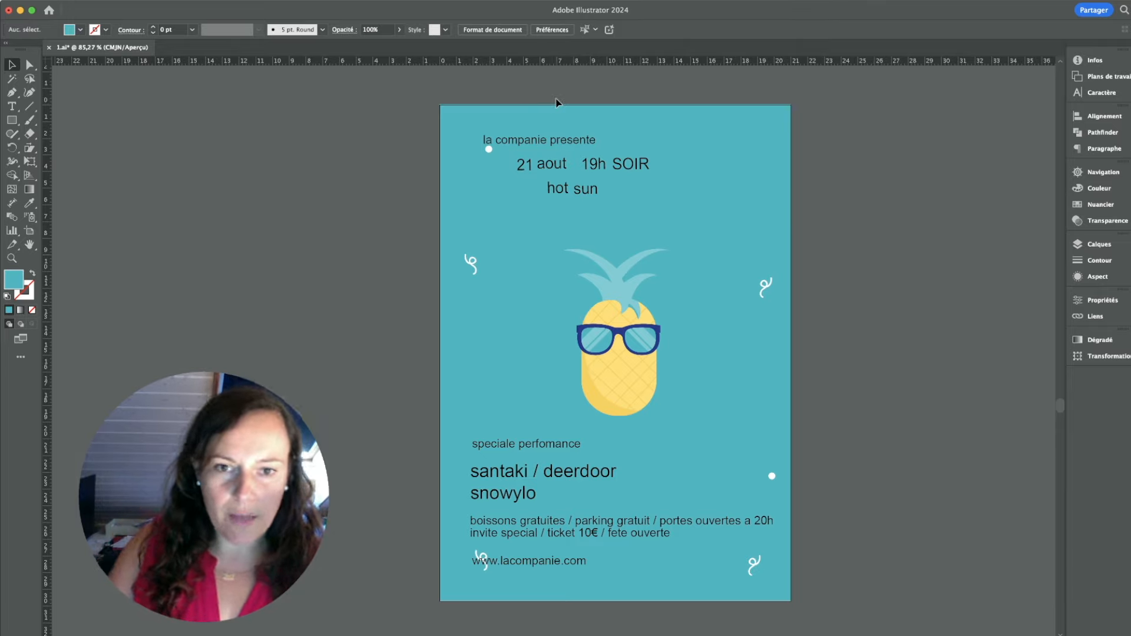
Recolor "la companie presente", "speciale perfomance", the drinks and ticket lines and the website address with the pineapple's yellow
{"action": "left_click", "coordinate": [570, 145]}
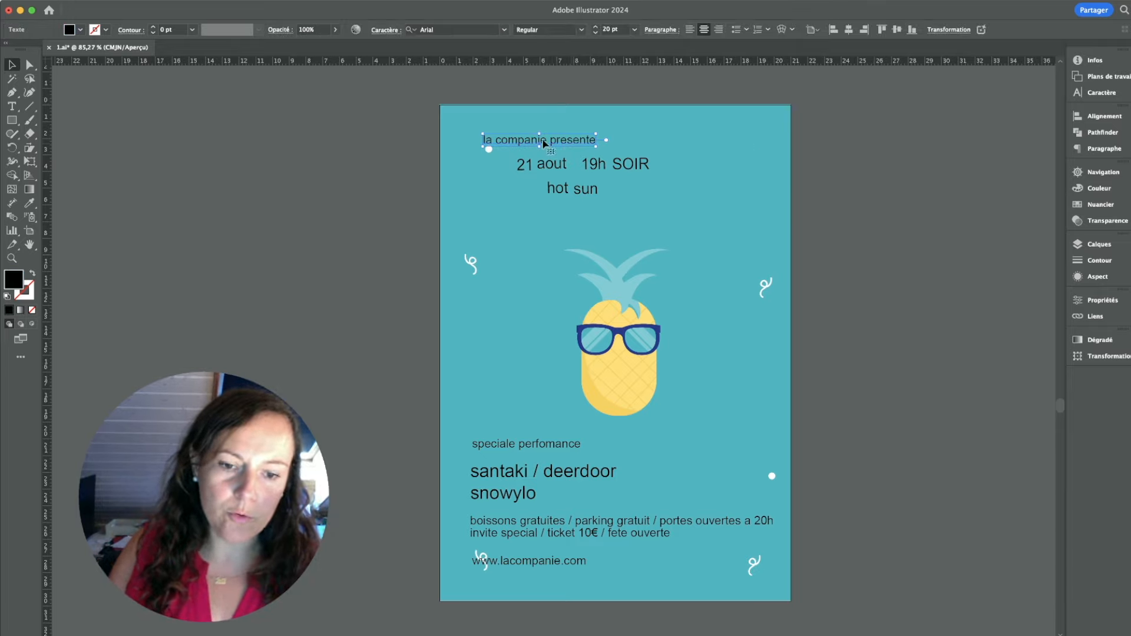
{"action": "scroll", "coordinate": [612, 153], "scroll_direction": "down", "scroll_amount": 1}
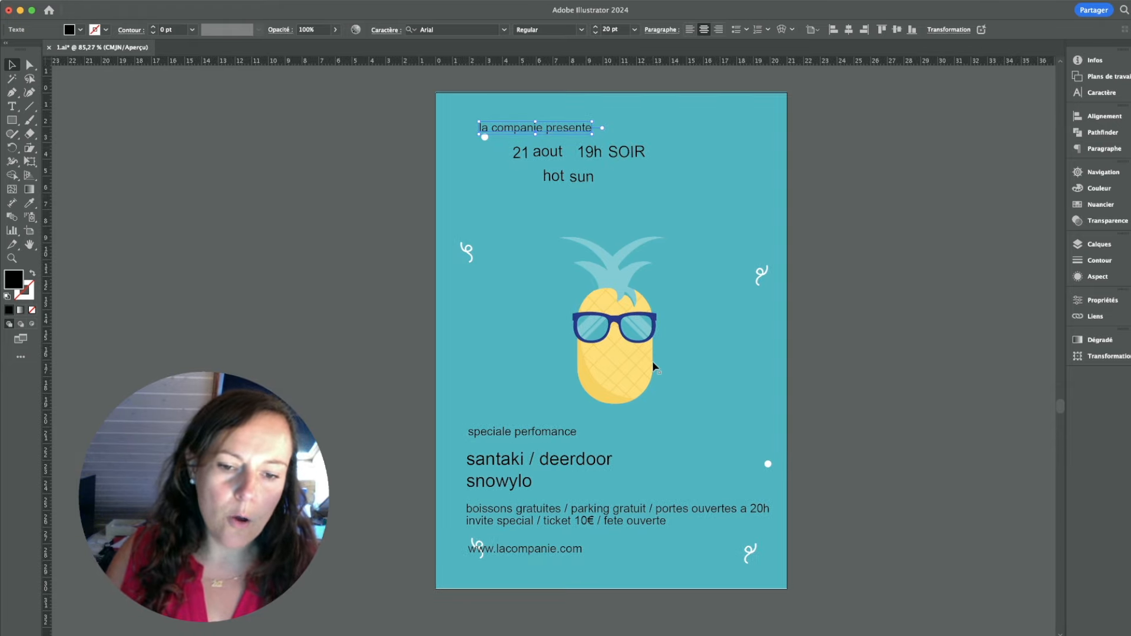
{"action": "left_click", "coordinate": [538, 439], "text": "shift"}
{"action": "left_click", "coordinate": [545, 513], "text": "shift"}
{"action": "left_click", "coordinate": [534, 551], "text": "shift"}
{"action": "left_click", "coordinate": [28, 203]}
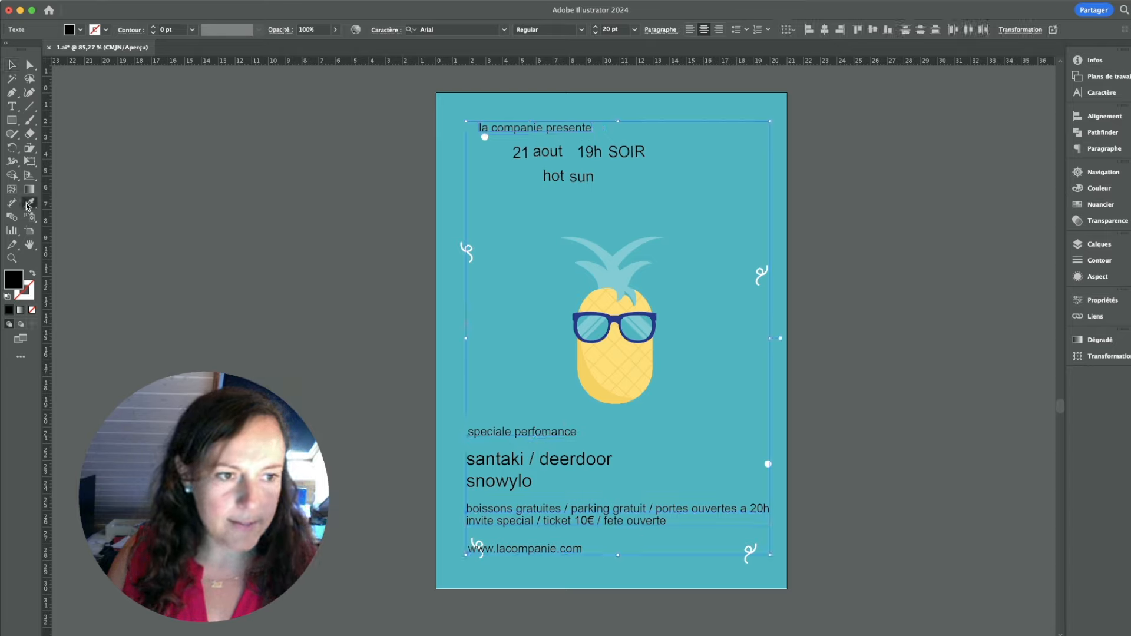
{"action": "left_click", "coordinate": [613, 362]}
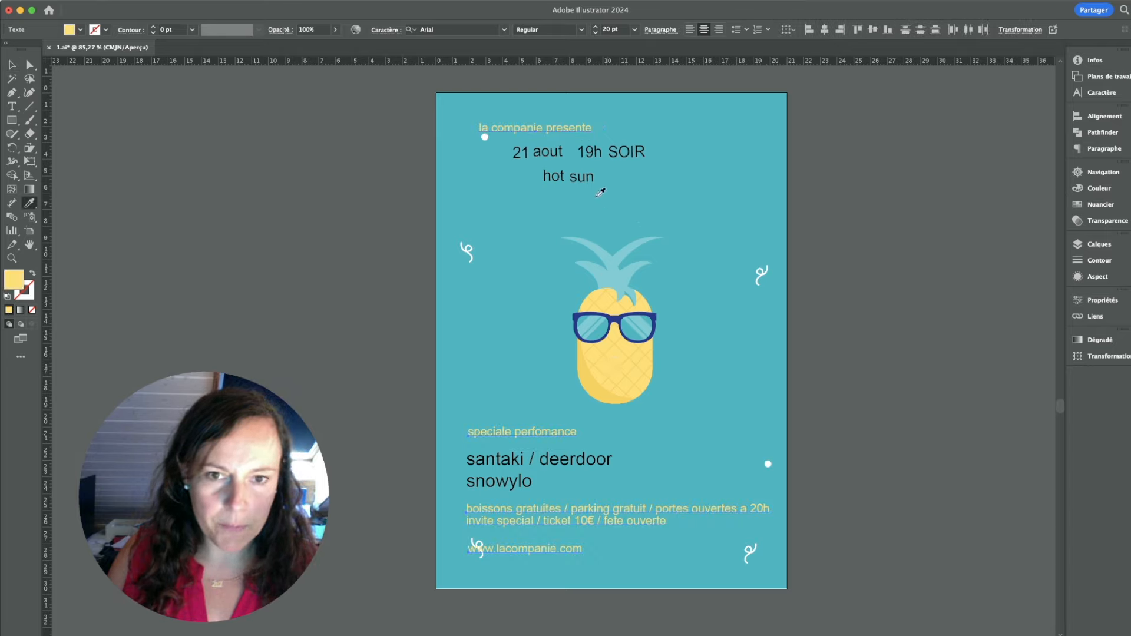
{"action": "key", "text": "v"}
{"action": "left_click", "coordinate": [585, 116]}
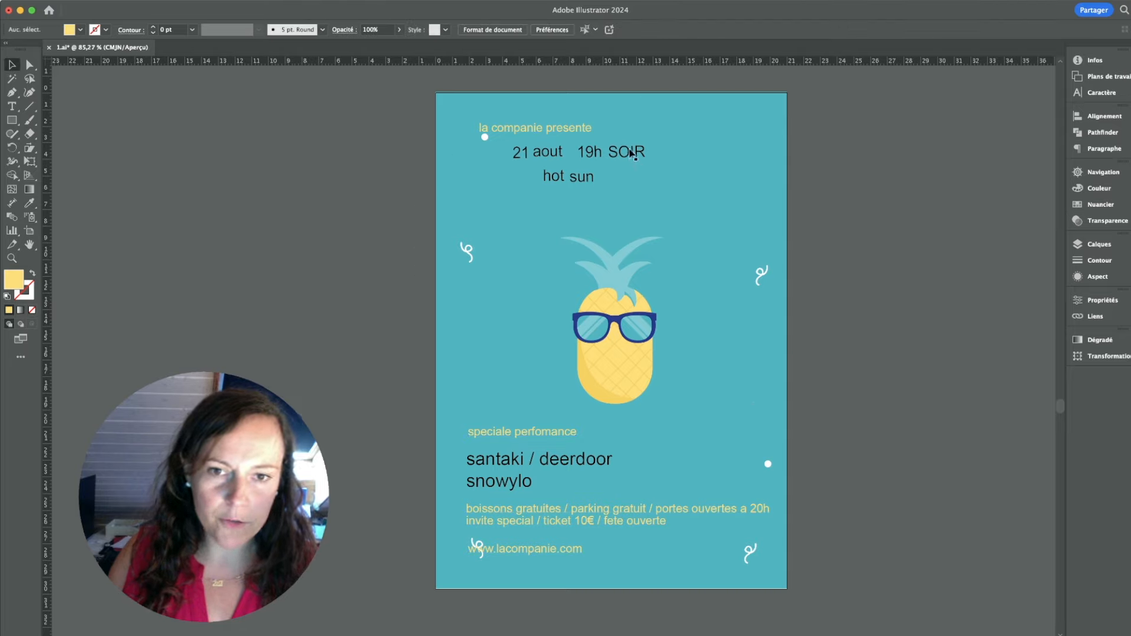
Recolor the date and time line, "hot sun" and the "santaki / deerdoor snowylo" text with the sunglasses' navy blue
{"action": "left_click", "coordinate": [595, 156]}
{"action": "left_click", "coordinate": [595, 156], "text": "shift"}
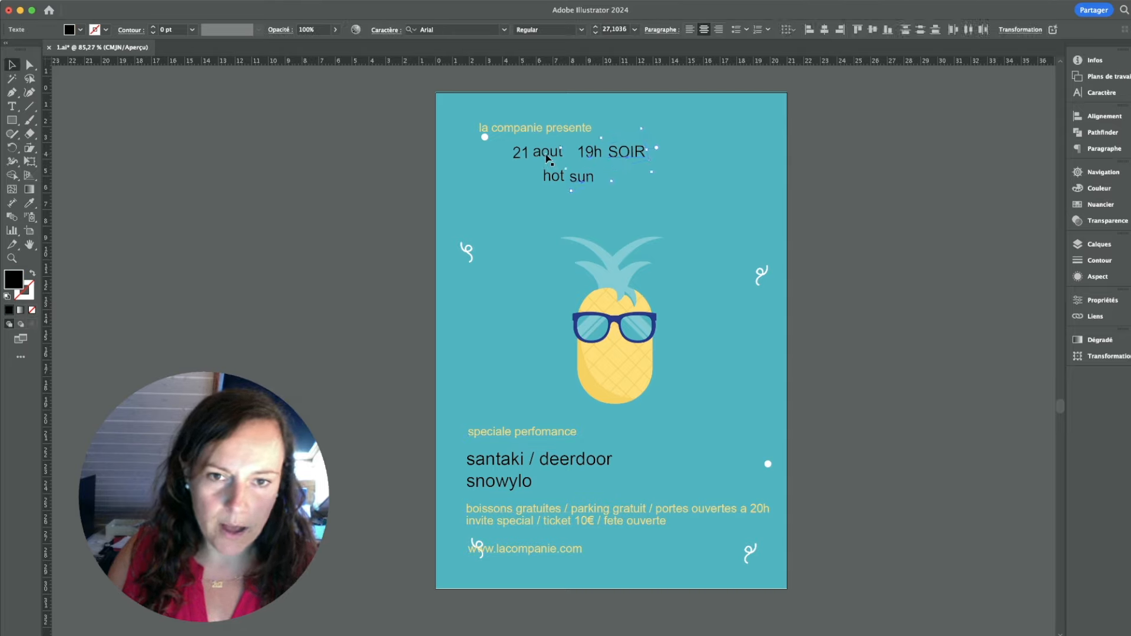
{"action": "left_click", "coordinate": [521, 154], "text": "shift"}
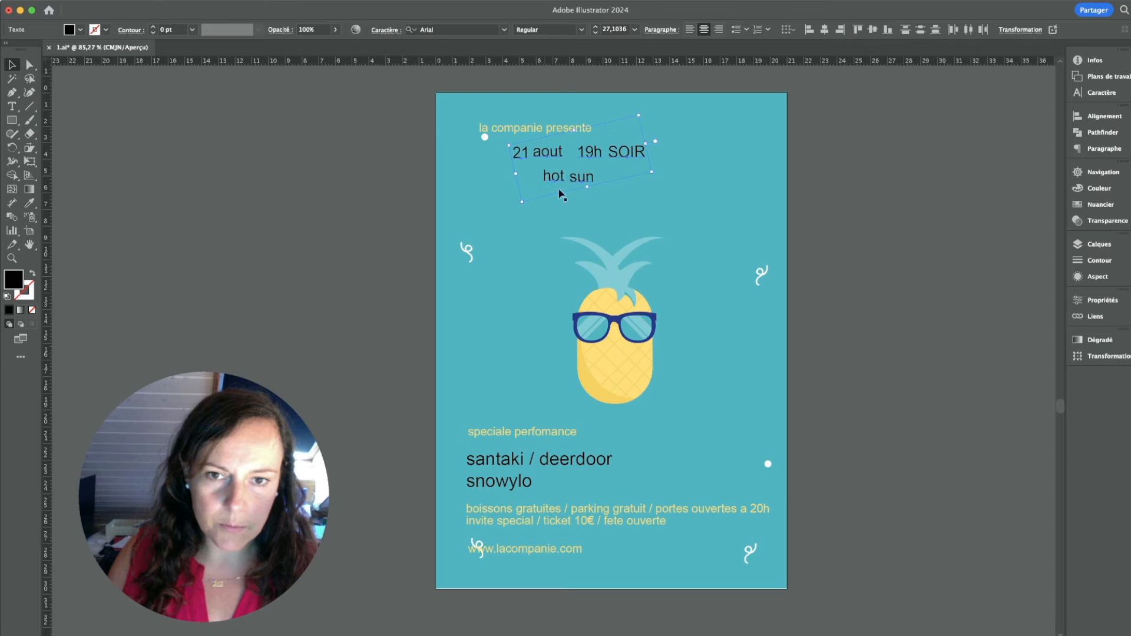
{"action": "left_click", "coordinate": [512, 465], "text": "shift"}
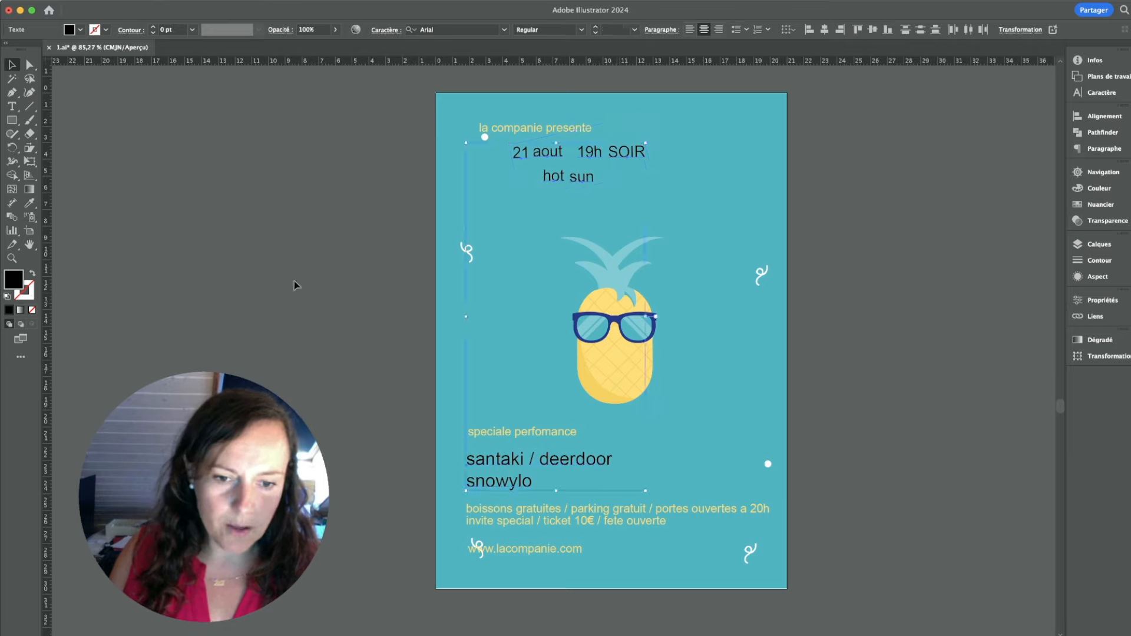
{"action": "left_click", "coordinate": [29, 202]}
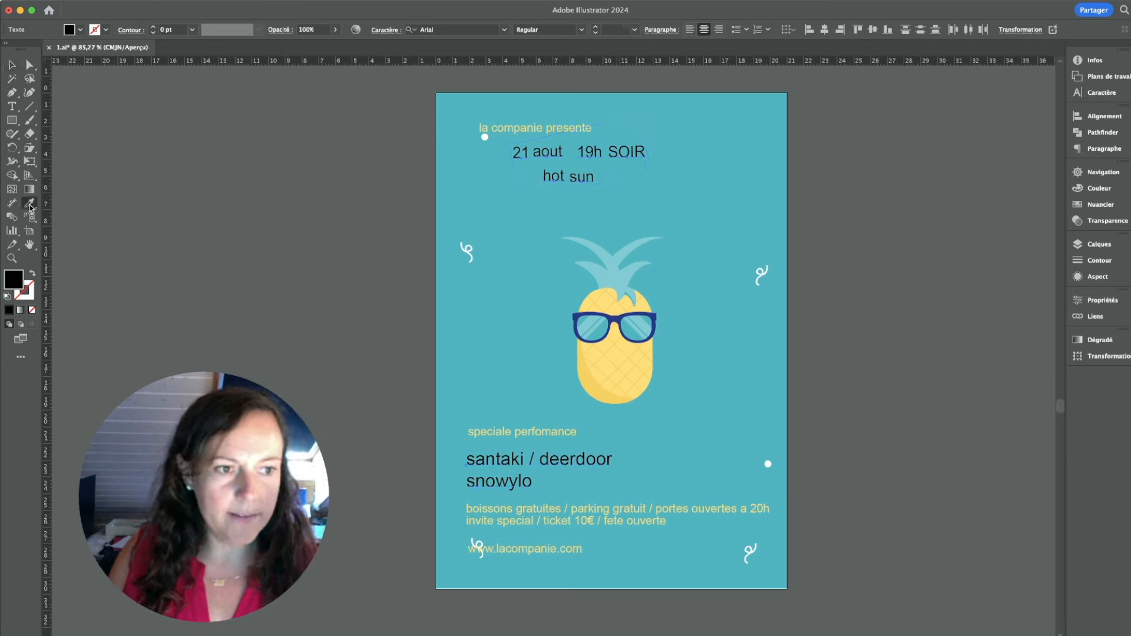
{"action": "left_click", "coordinate": [577, 313]}
{"action": "key", "text": "v"}
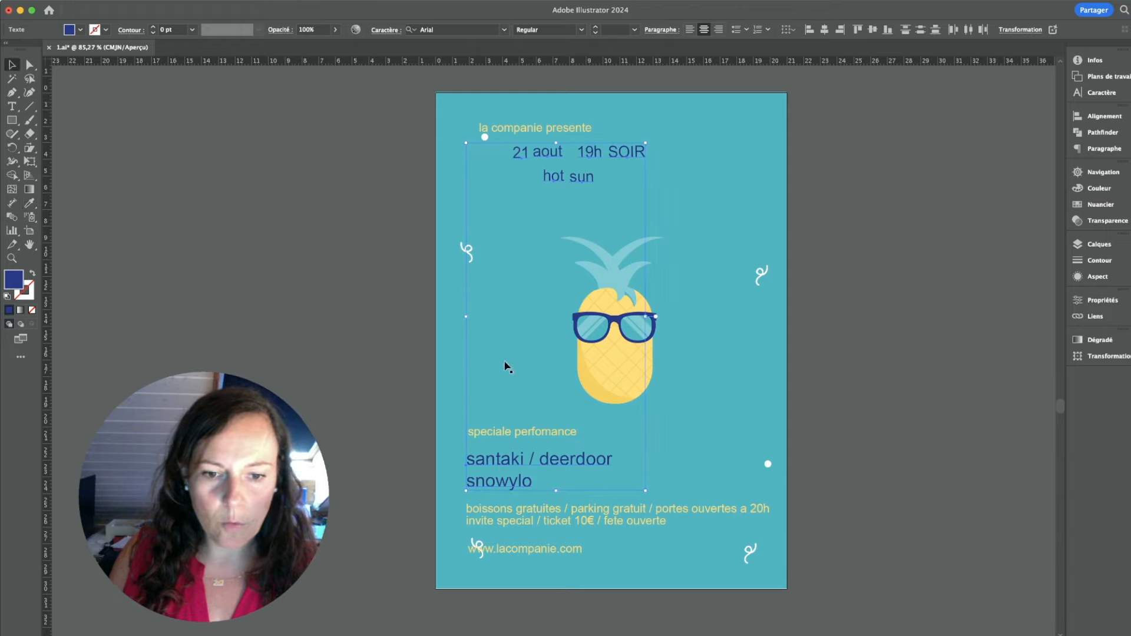
{"action": "left_click", "coordinate": [823, 346]}
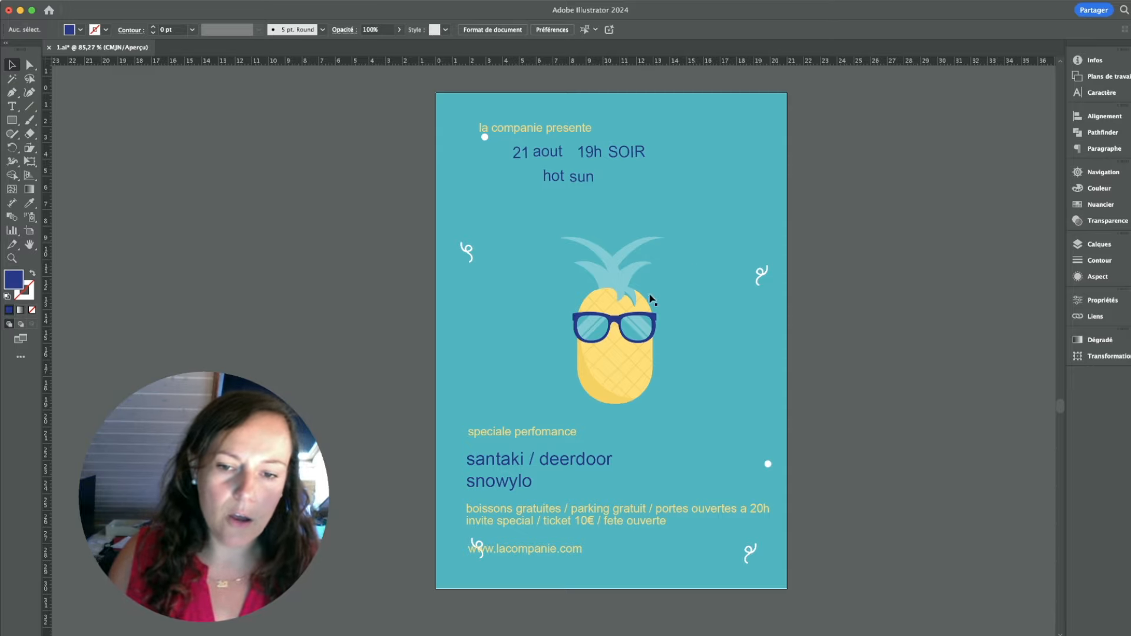
{"action": "left_click", "coordinate": [586, 295]}
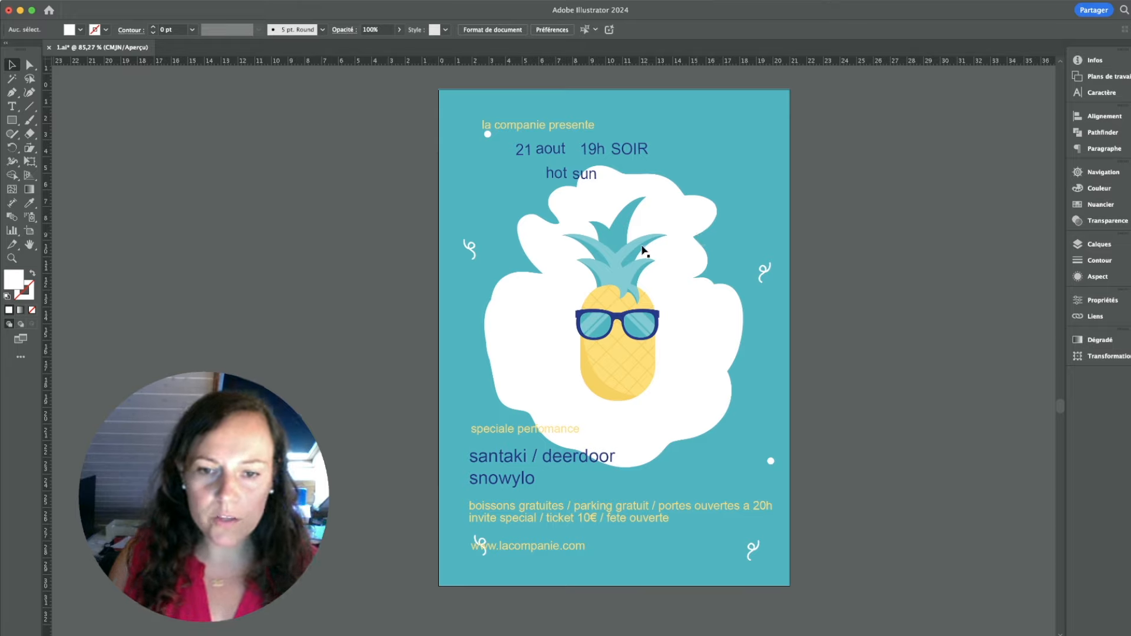
{"action": "left_click", "coordinate": [693, 319]}
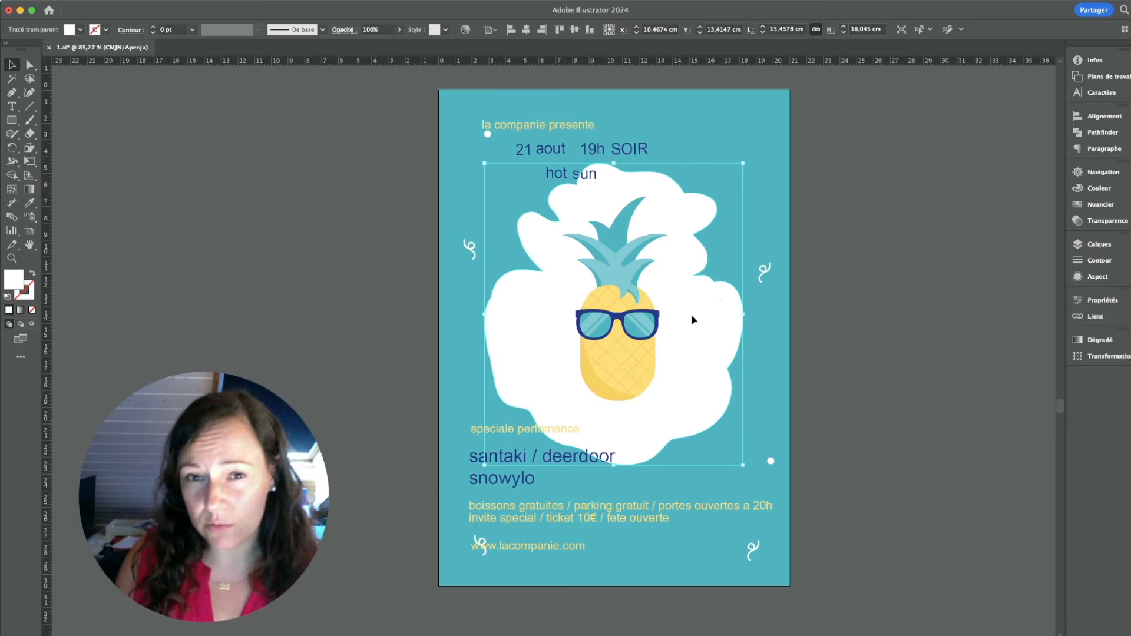
{"action": "left_click", "coordinate": [694, 119]}
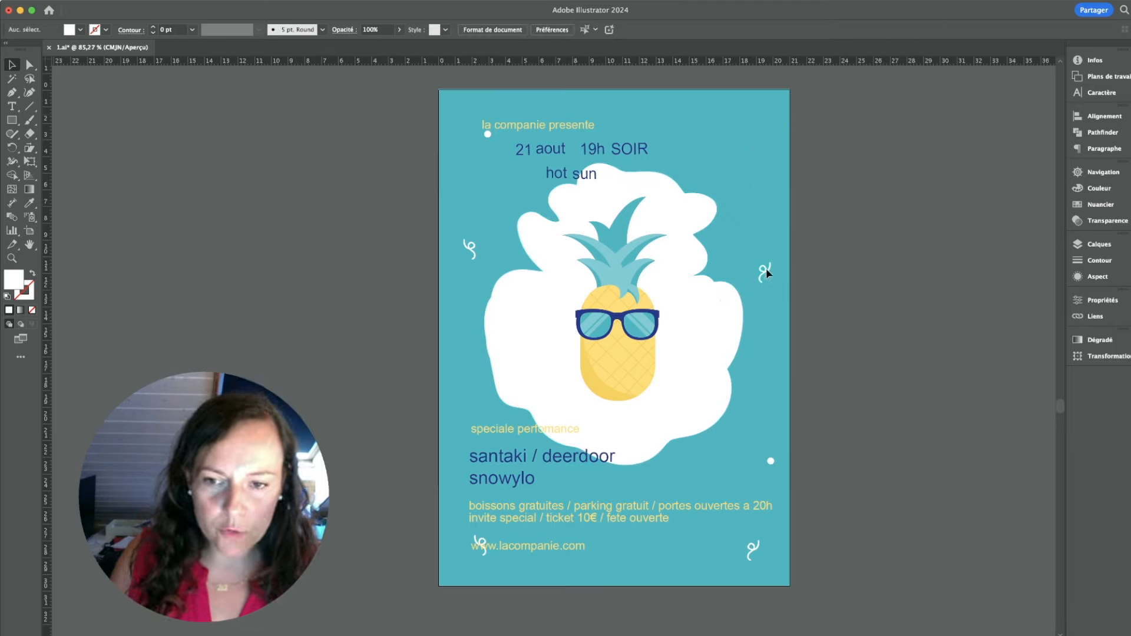
Reposition the two upper white squiggles, the two white dots and the lower-right squiggle slightly around the poster's edges
{"action": "left_click_drag", "start_coordinate": [776, 260], "coordinate": [761, 264]}
{"action": "left_click_drag", "start_coordinate": [468, 247], "coordinate": [481, 254]}
{"action": "left_click_drag", "start_coordinate": [488, 134], "coordinate": [465, 152]}
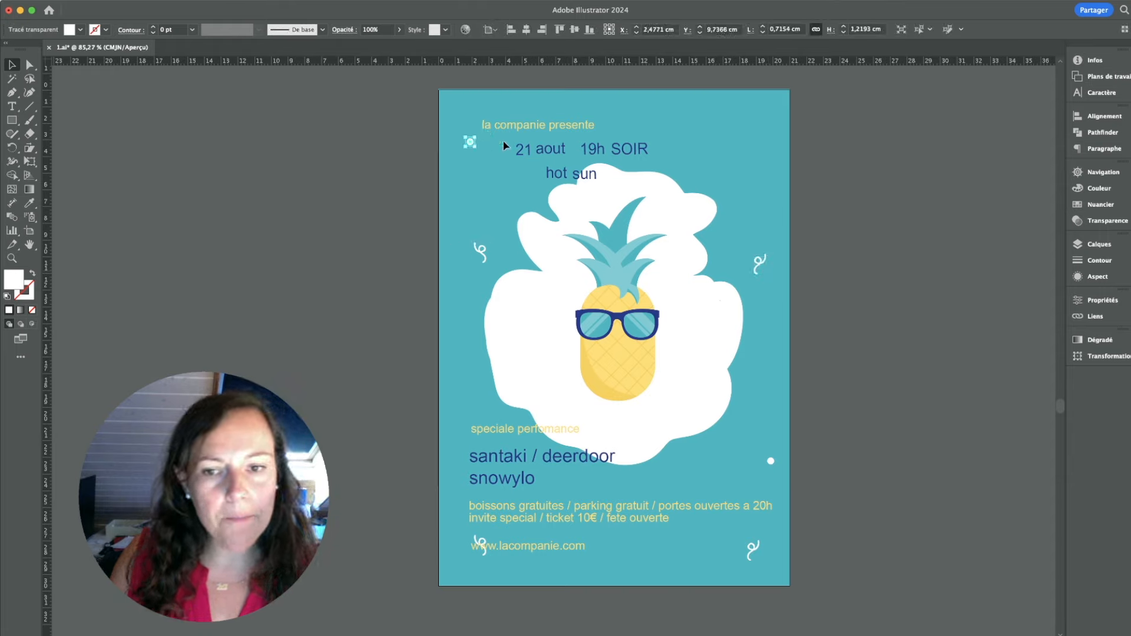
{"action": "left_click_drag", "start_coordinate": [771, 462], "coordinate": [766, 447]}
{"action": "left_click_drag", "start_coordinate": [754, 550], "coordinate": [754, 542]}
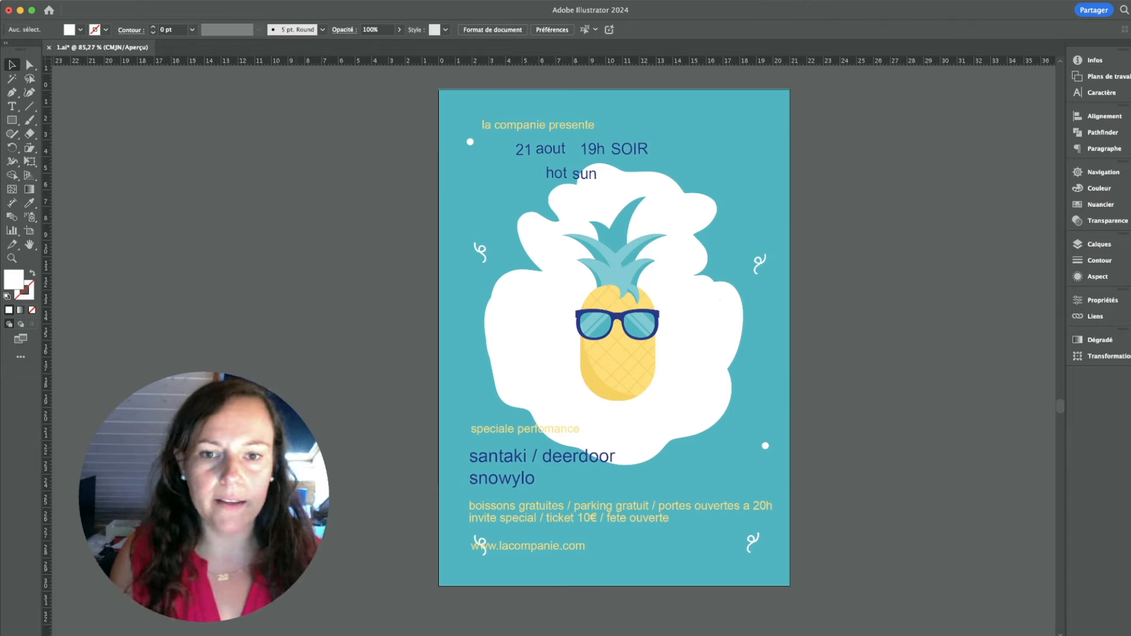
Set the font of "la companie presente", the date and time line and "hot sun" to Times
{"action": "left_click", "coordinate": [563, 127]}
{"action": "left_click", "coordinate": [553, 154], "text": "shift"}
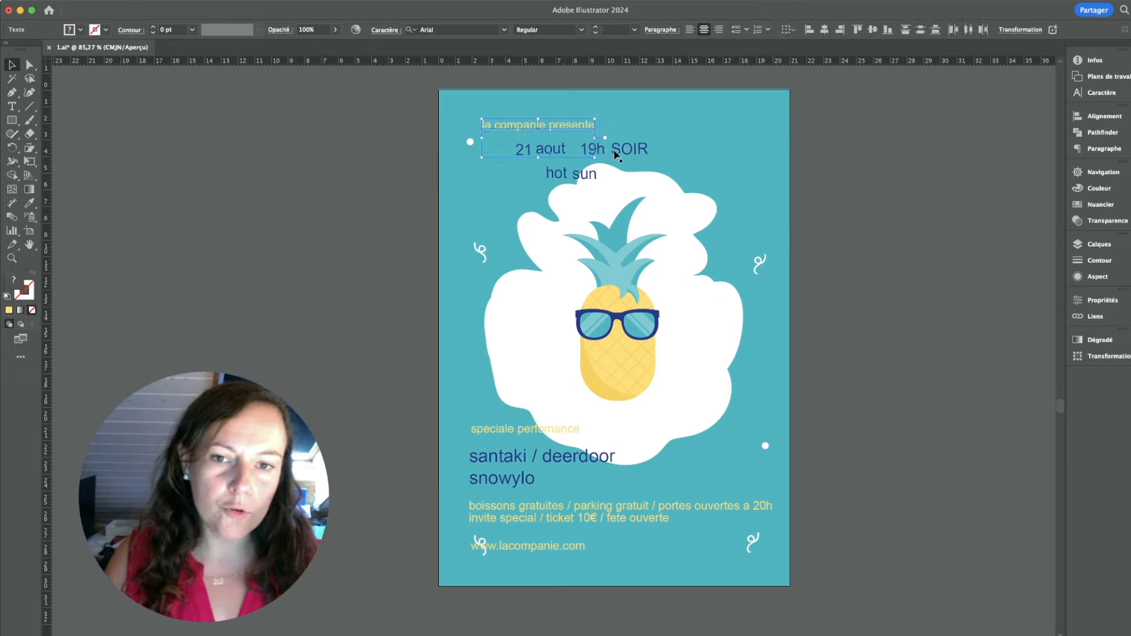
{"action": "left_click", "coordinate": [583, 174], "text": "shift"}
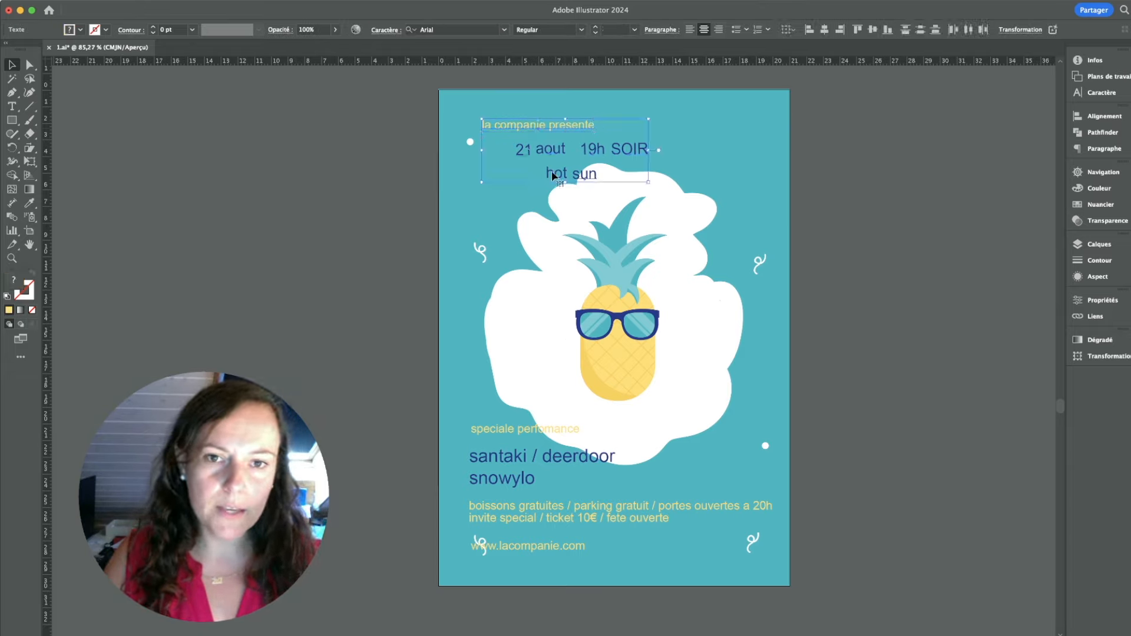
{"action": "left_click", "coordinate": [504, 30]}
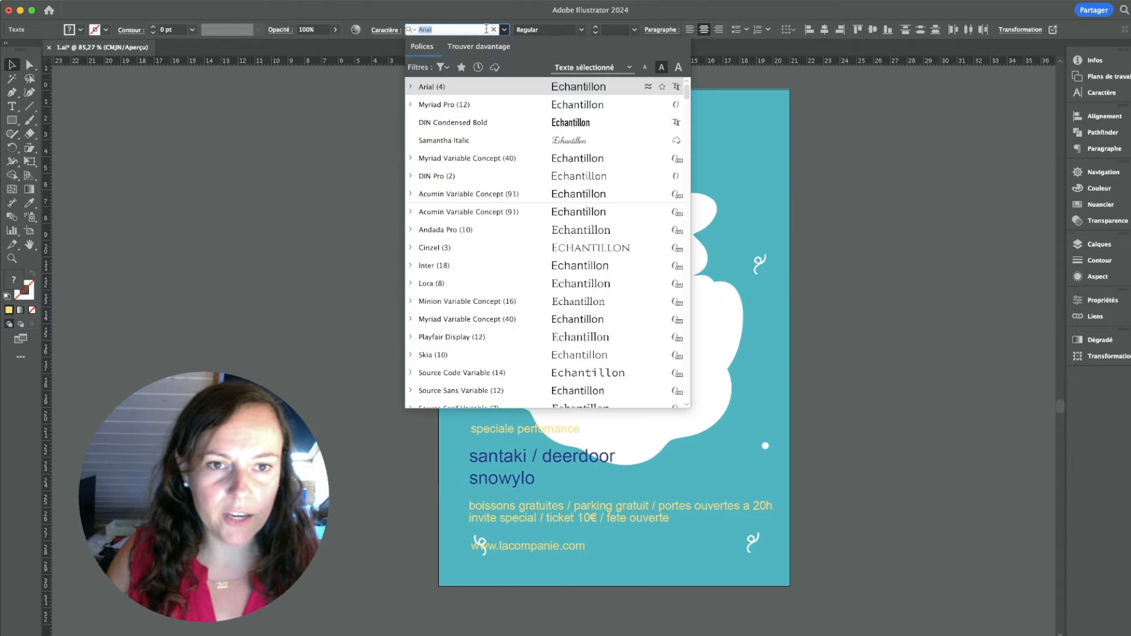
{"action": "type", "text": "Times"}
{"action": "key", "text": "Return"}
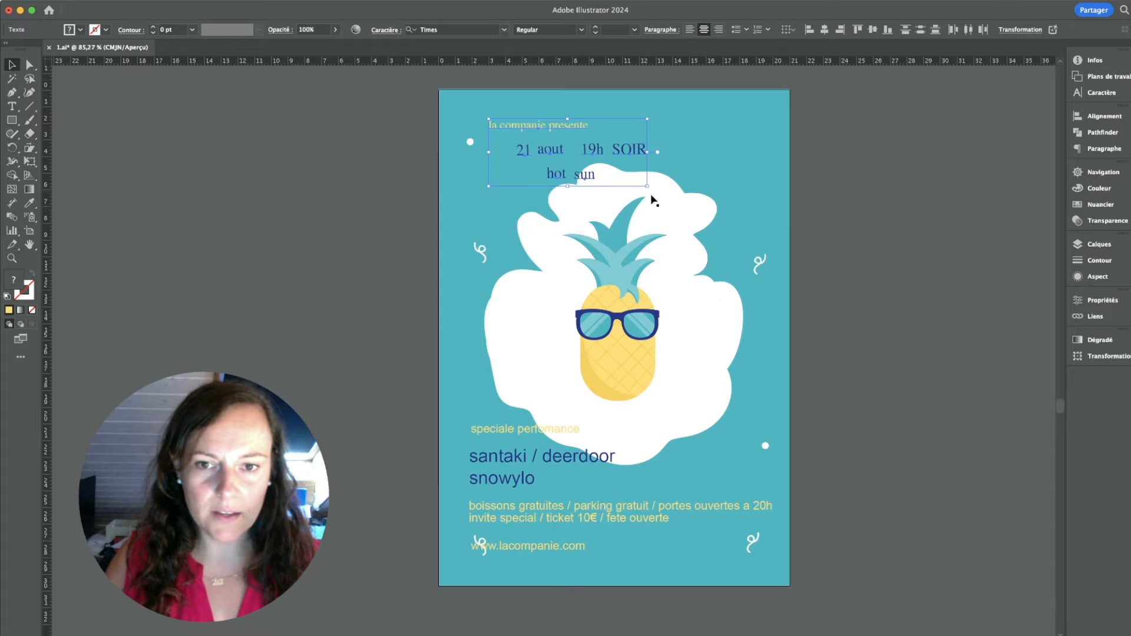
{"action": "left_click", "coordinate": [848, 182]}
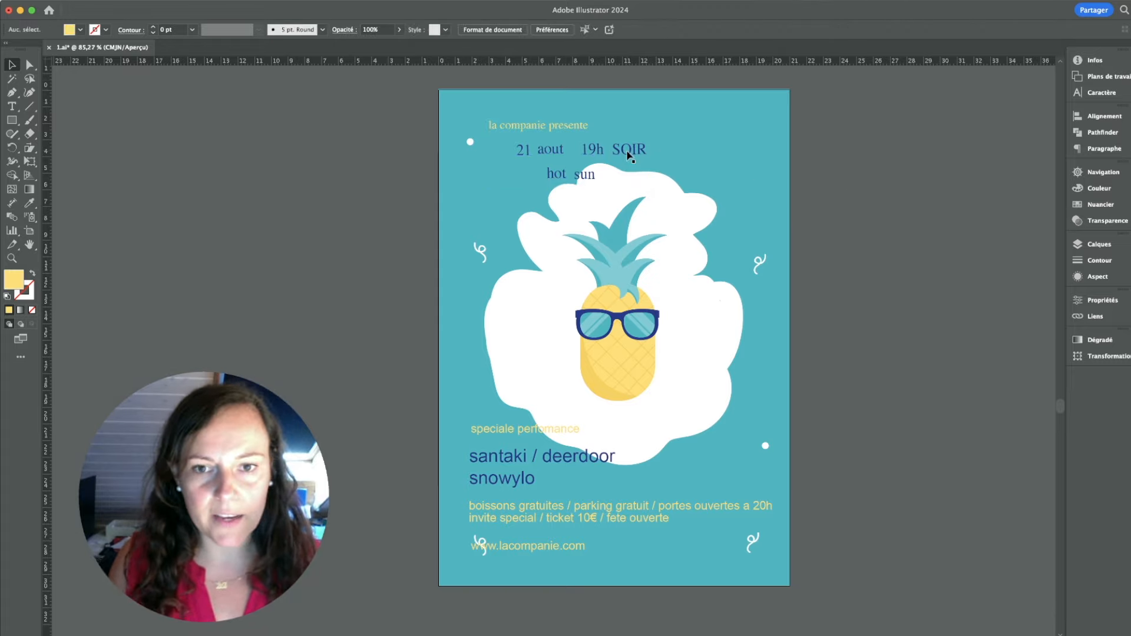
Move the "21" in the date line slightly away from "AOUT" so the two words no longer overlap
{"action": "scroll", "coordinate": [575, 150], "scroll_direction": "up", "scroll_amount": 5}
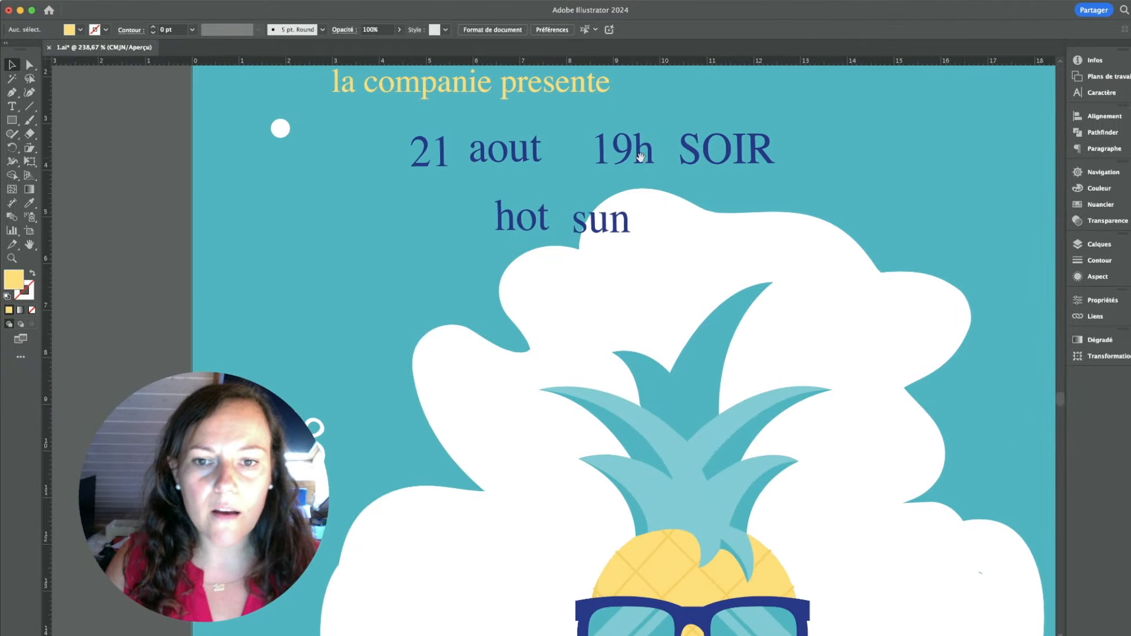
{"action": "scroll", "coordinate": [639, 259], "scroll_direction": "down", "scroll_amount": 2}
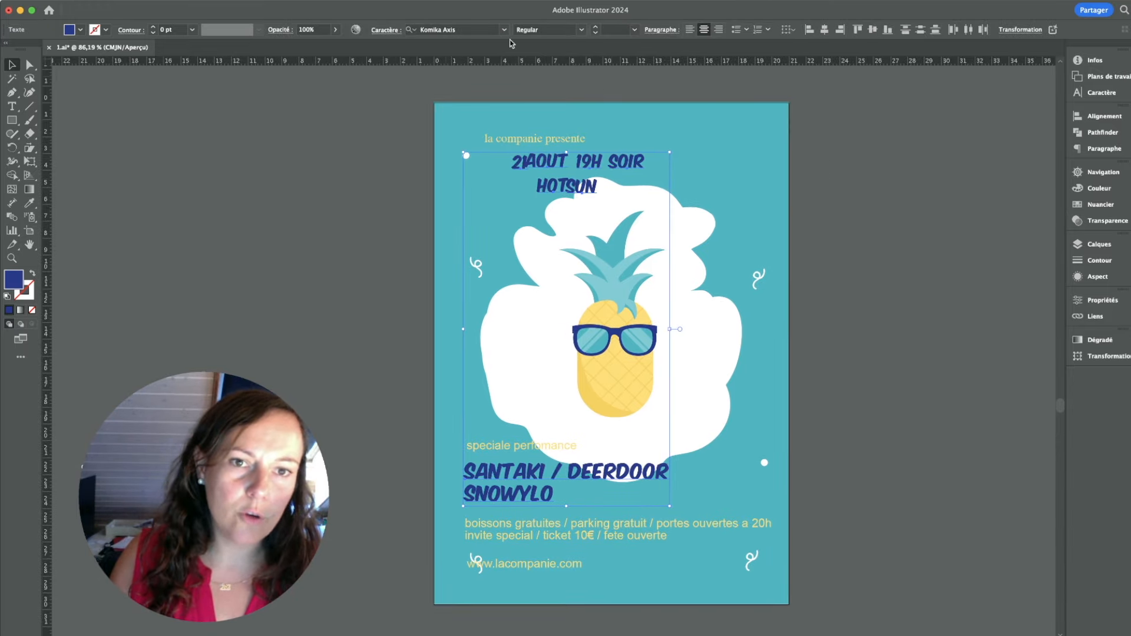
{"action": "left_click", "coordinate": [816, 153]}
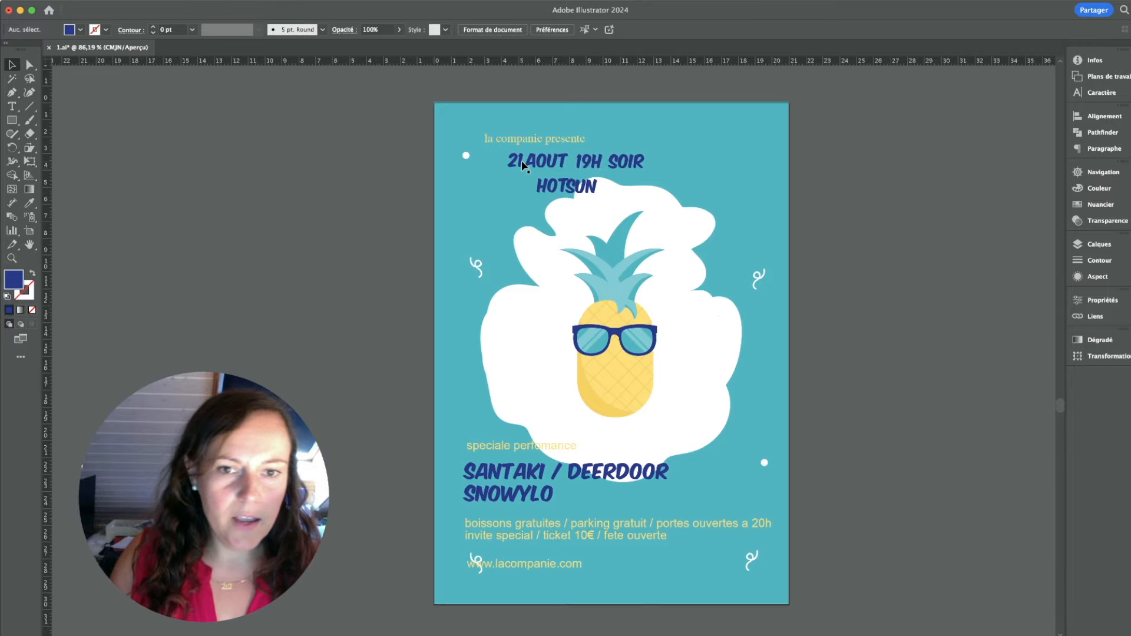
{"action": "left_click_drag", "start_coordinate": [544, 163], "coordinate": [645, 167]}
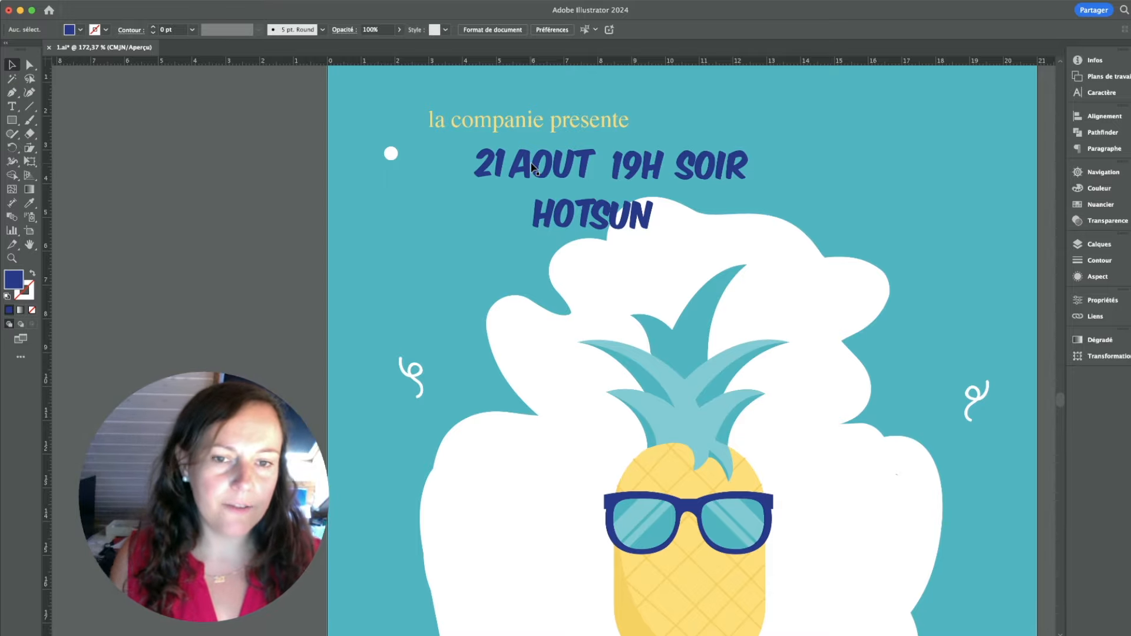
Set the font of the four yellow texts, from "la companie presente" down to the website address, to Montserrat Regular
{"action": "left_click_drag", "start_coordinate": [661, 437], "coordinate": [606, 457]}
{"action": "left_click_drag", "start_coordinate": [705, 435], "coordinate": [674, 299]}
{"action": "left_click_drag", "start_coordinate": [701, 369], "coordinate": [719, 348]}
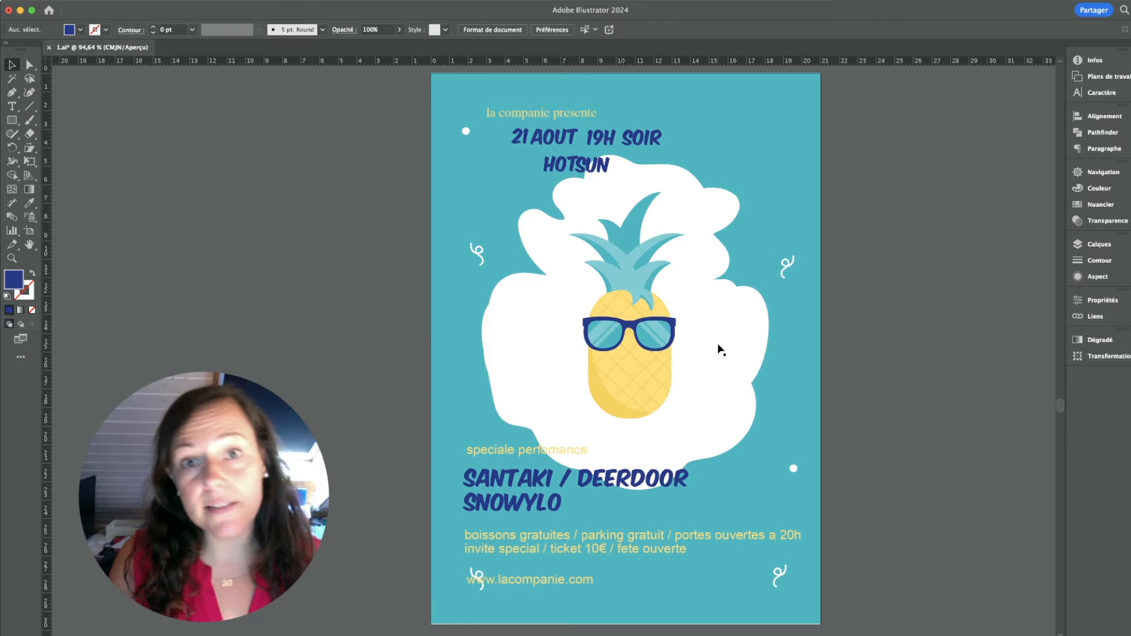
{"action": "left_click", "coordinate": [575, 111]}
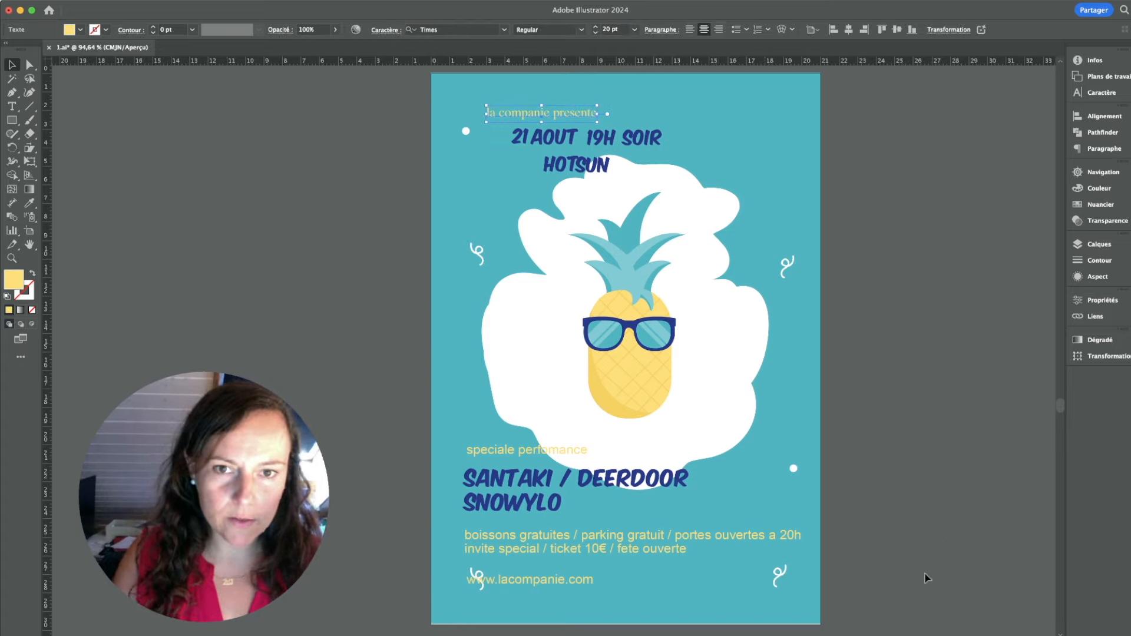
{"action": "left_click", "coordinate": [548, 455], "text": "shift"}
{"action": "left_click", "coordinate": [539, 537], "text": "shift"}
{"action": "left_click", "coordinate": [549, 583], "text": "shift"}
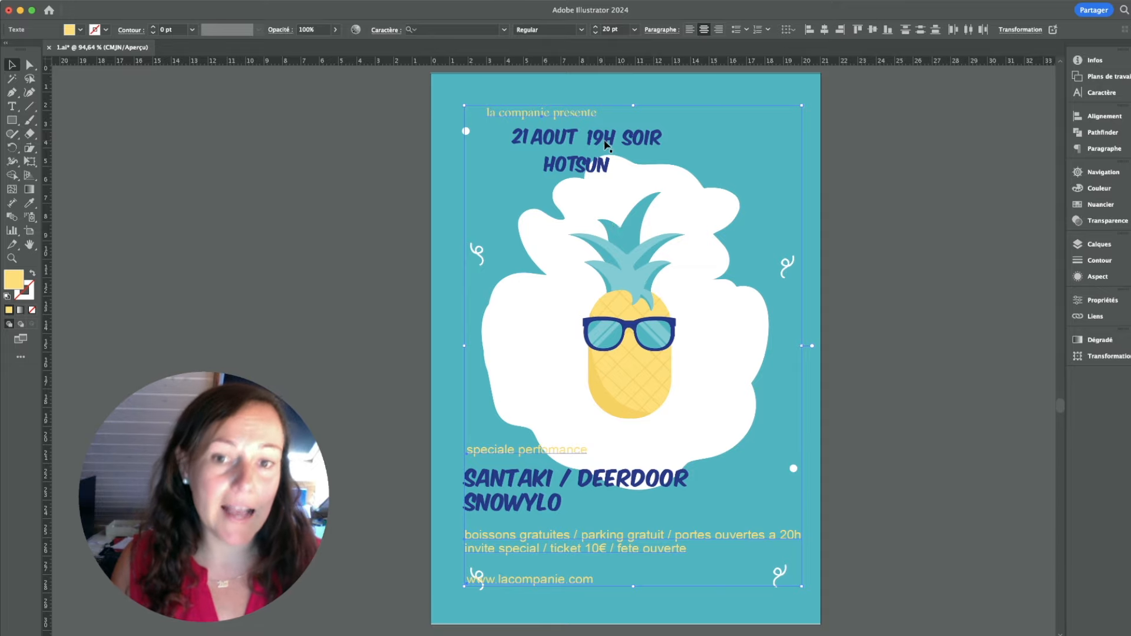
{"action": "left_click", "coordinate": [440, 29]}
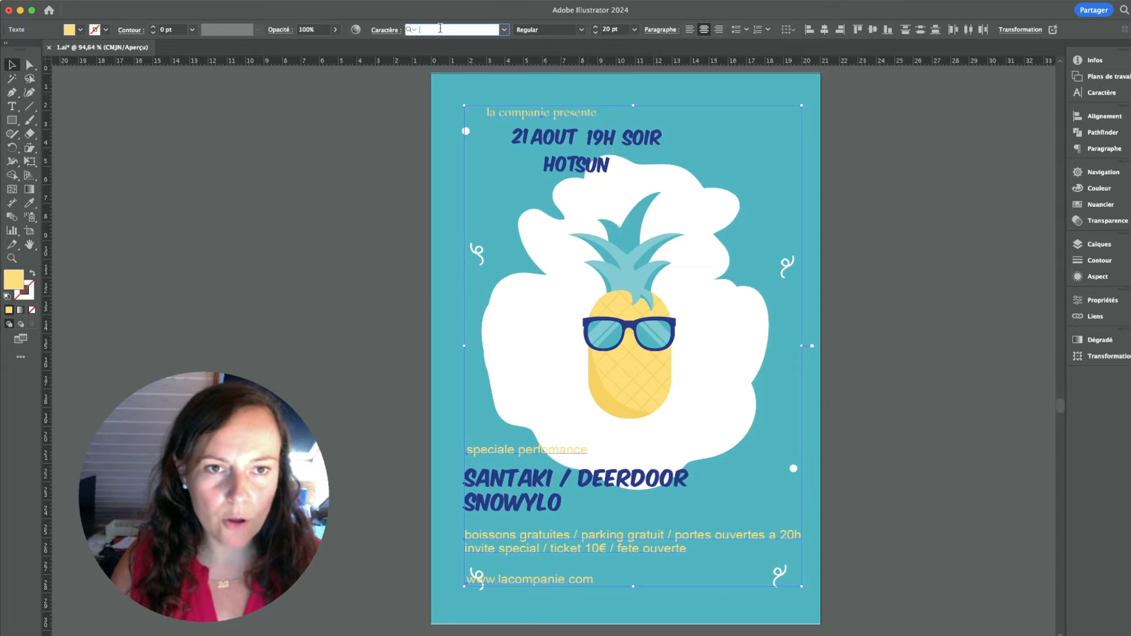
{"action": "type", "text": "mont"}
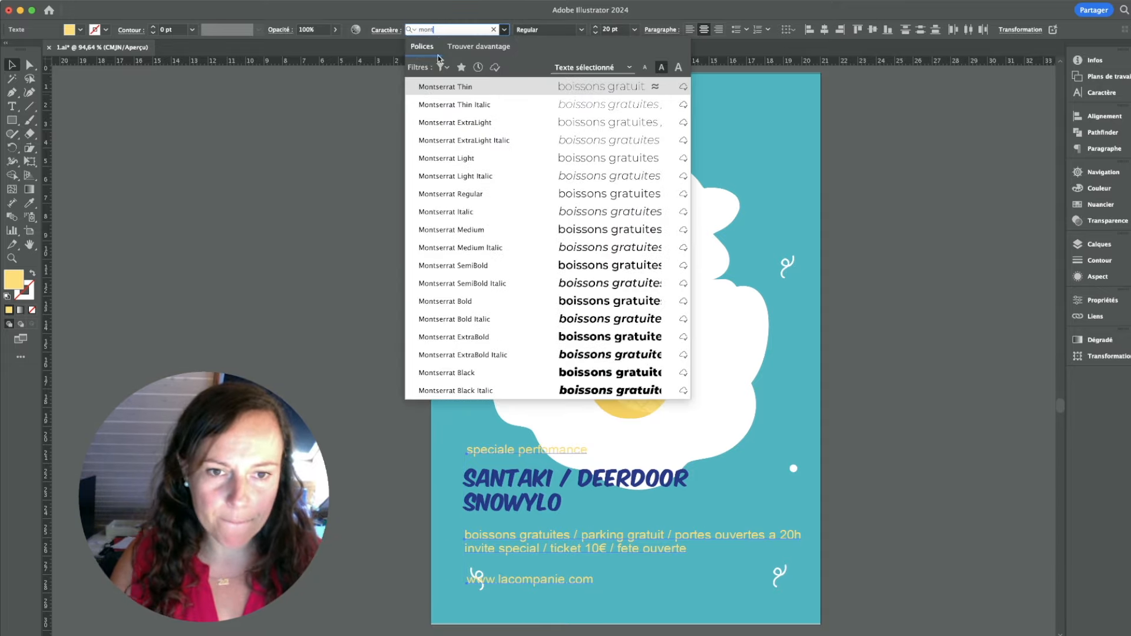
{"action": "left_click", "coordinate": [581, 30]}
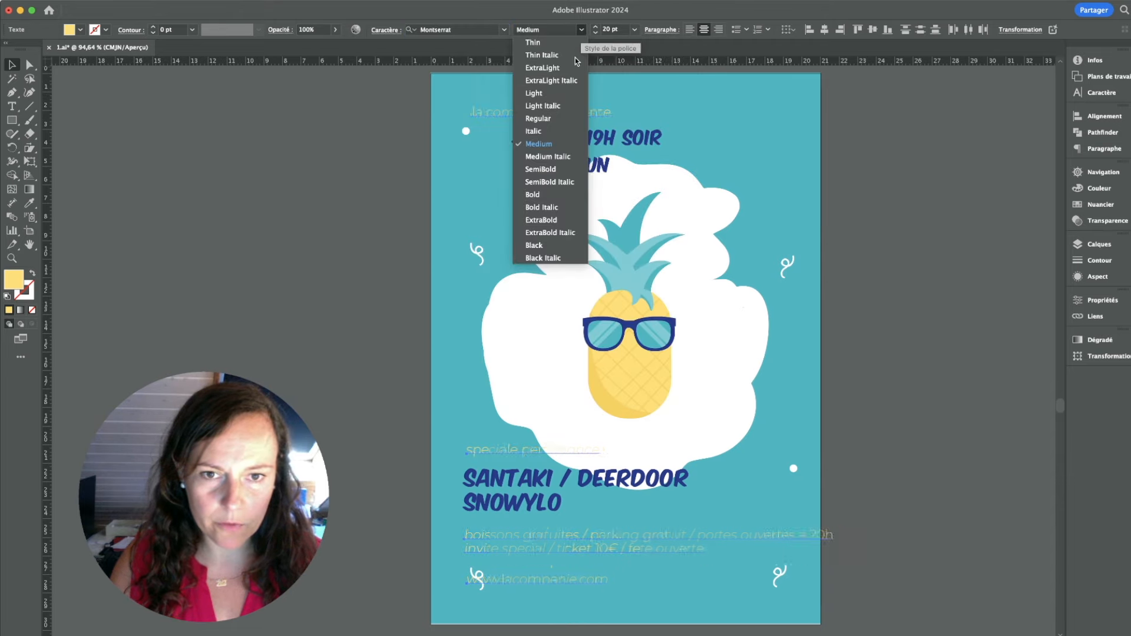
{"action": "left_click", "coordinate": [537, 119]}
{"action": "left_click", "coordinate": [848, 179]}
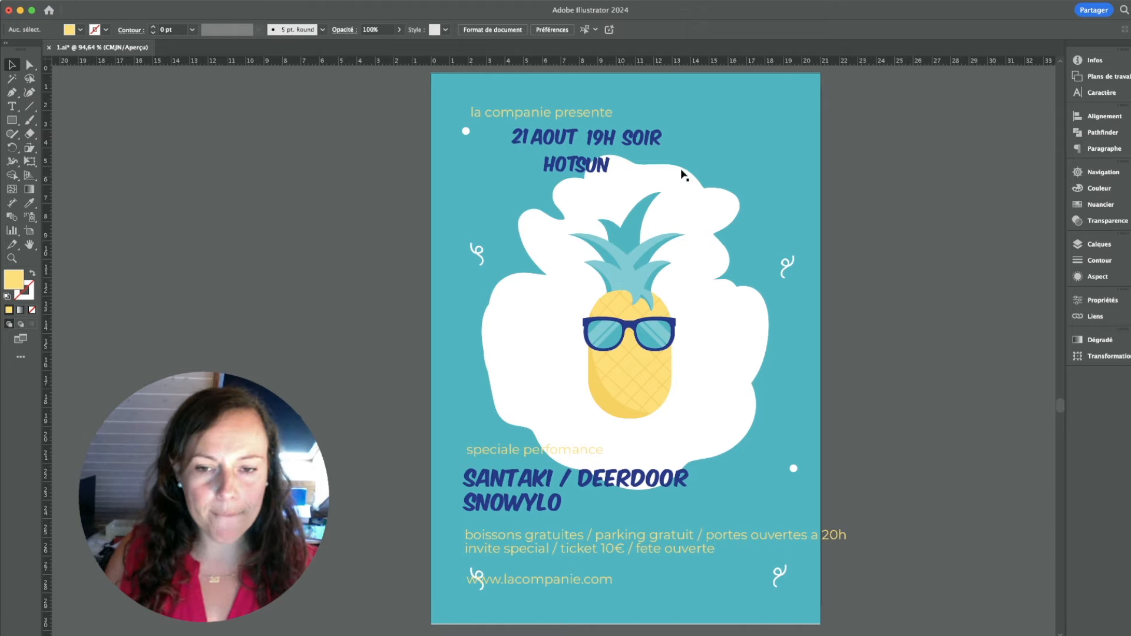
Enlarge the pineapple and centre it over the white shape
{"action": "left_click", "coordinate": [644, 318]}
{"action": "left_click_drag", "start_coordinate": [686, 193], "coordinate": [702, 169]}
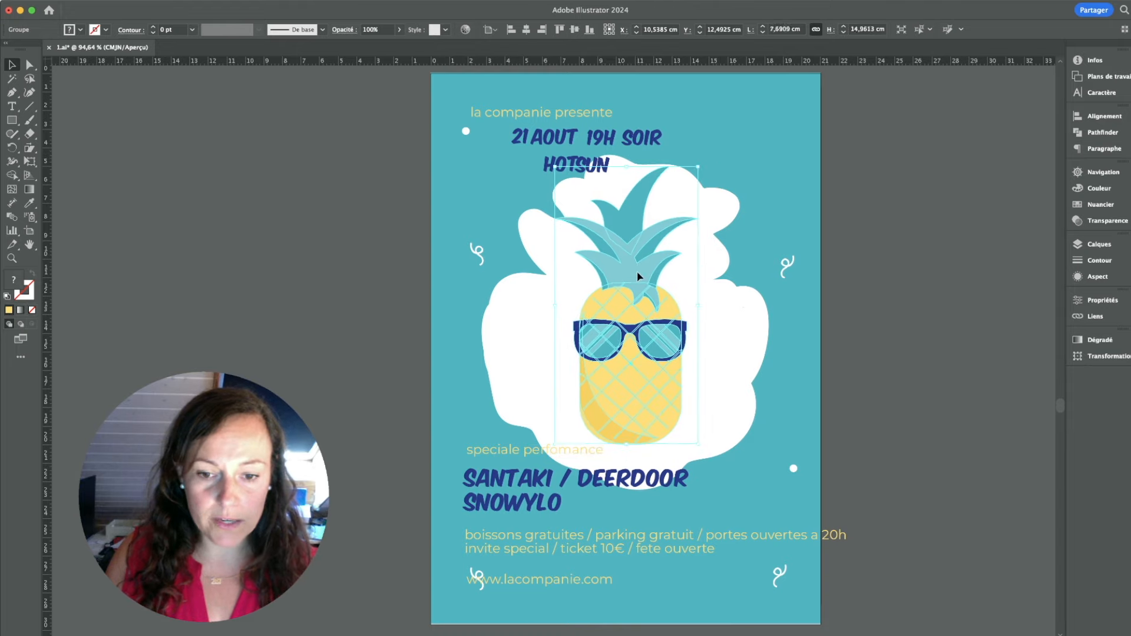
{"action": "left_click_drag", "start_coordinate": [638, 271], "coordinate": [634, 283]}
{"action": "left_click_drag", "start_coordinate": [695, 179], "coordinate": [699, 171]}
{"action": "left_click", "coordinate": [846, 330]}
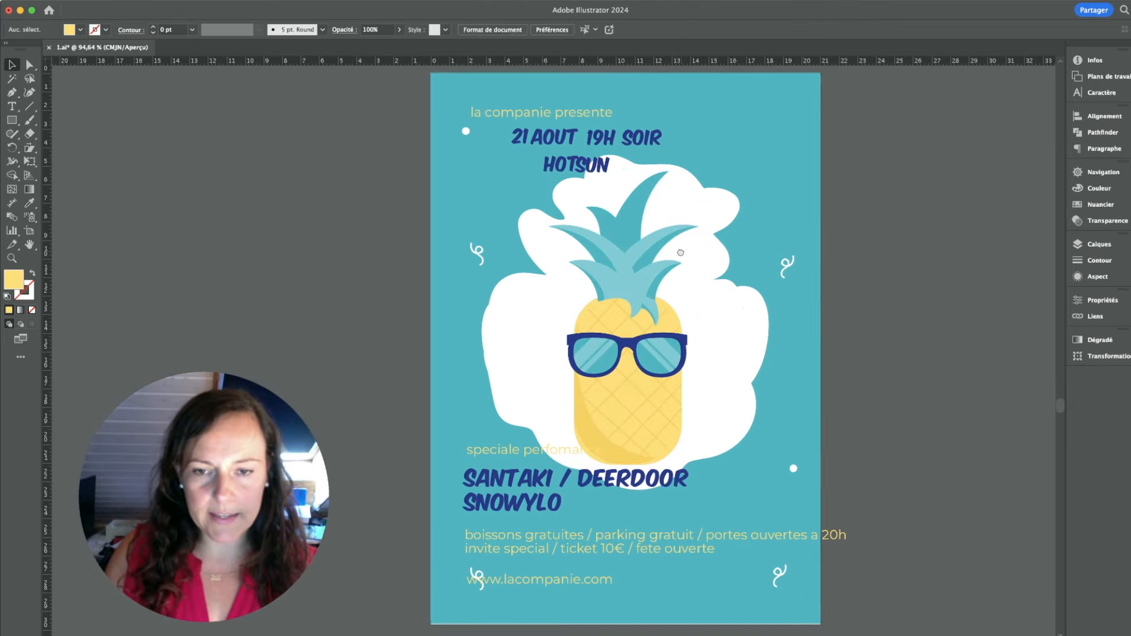
{"action": "scroll", "coordinate": [666, 248], "scroll_direction": "right", "scroll_amount": 2}
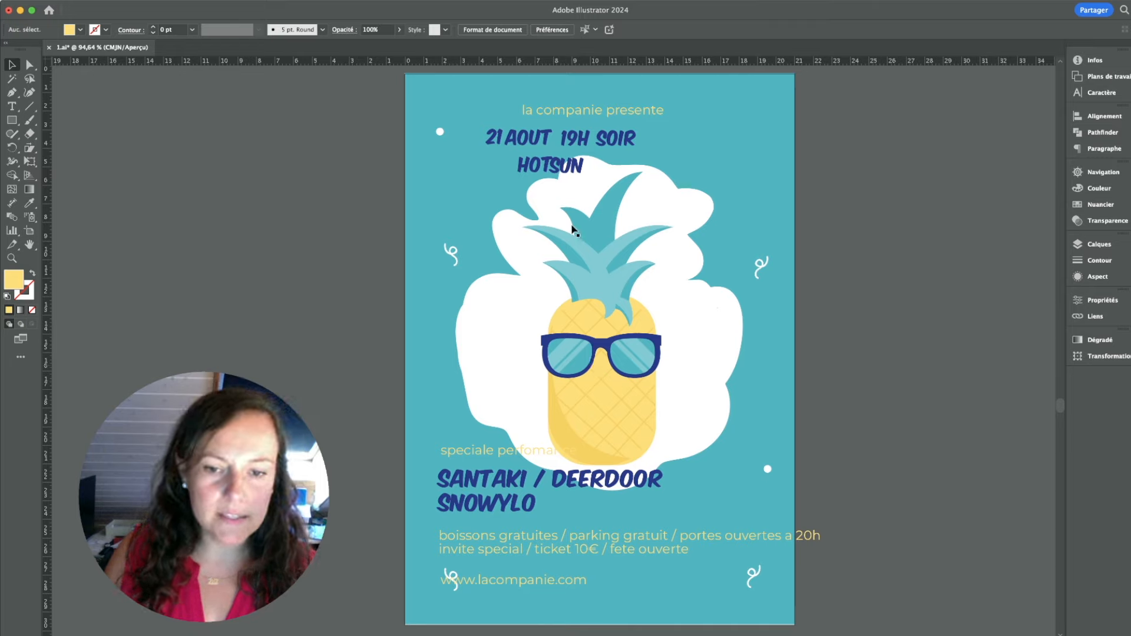
{"action": "left_click", "coordinate": [634, 368]}
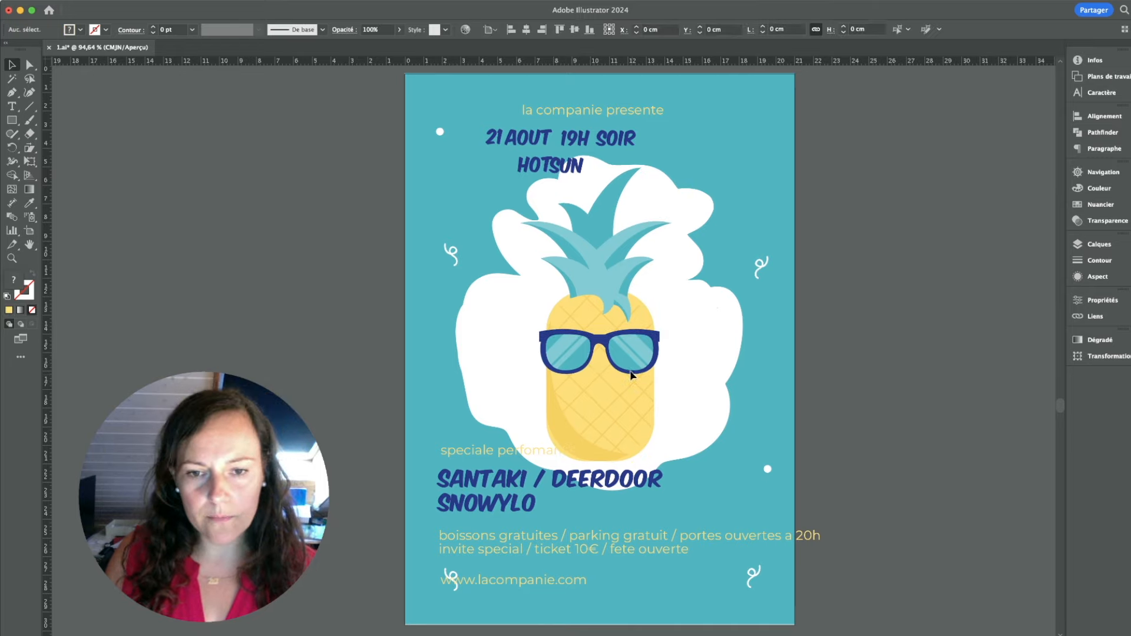
{"action": "left_click", "coordinate": [903, 238]}
Move "la companie presente" up slightly, then centre-align the four lower texts and place them in the middle of the poster
{"action": "mouse_move", "coordinate": [635, 115]}
{"action": "left_mouse_down"}
{"action": "mouse_move", "coordinate": [650, 104]}
{"action": "mouse_move", "coordinate": [623, 109]}
{"action": "mouse_move", "coordinate": [631, 111]}
{"action": "left_mouse_up"}
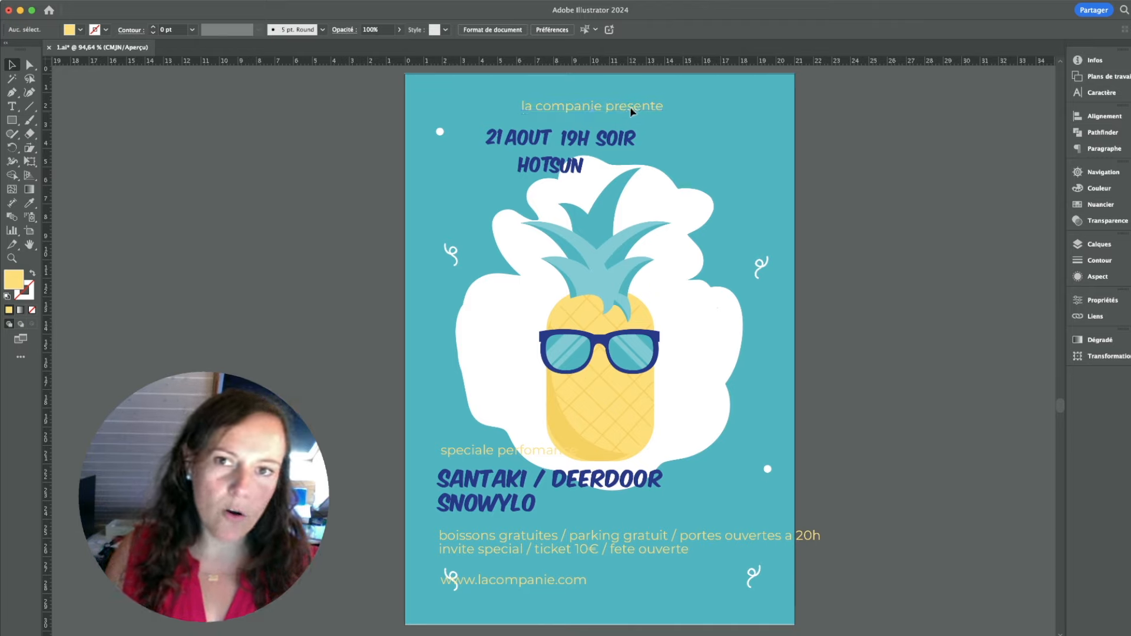
{"action": "left_click", "coordinate": [526, 455]}
{"action": "left_click", "coordinate": [507, 486], "text": "shift"}
{"action": "left_click", "coordinate": [505, 559], "text": "shift"}
{"action": "left_click", "coordinate": [505, 583], "text": "shift"}
{"action": "left_click", "coordinate": [708, 31]}
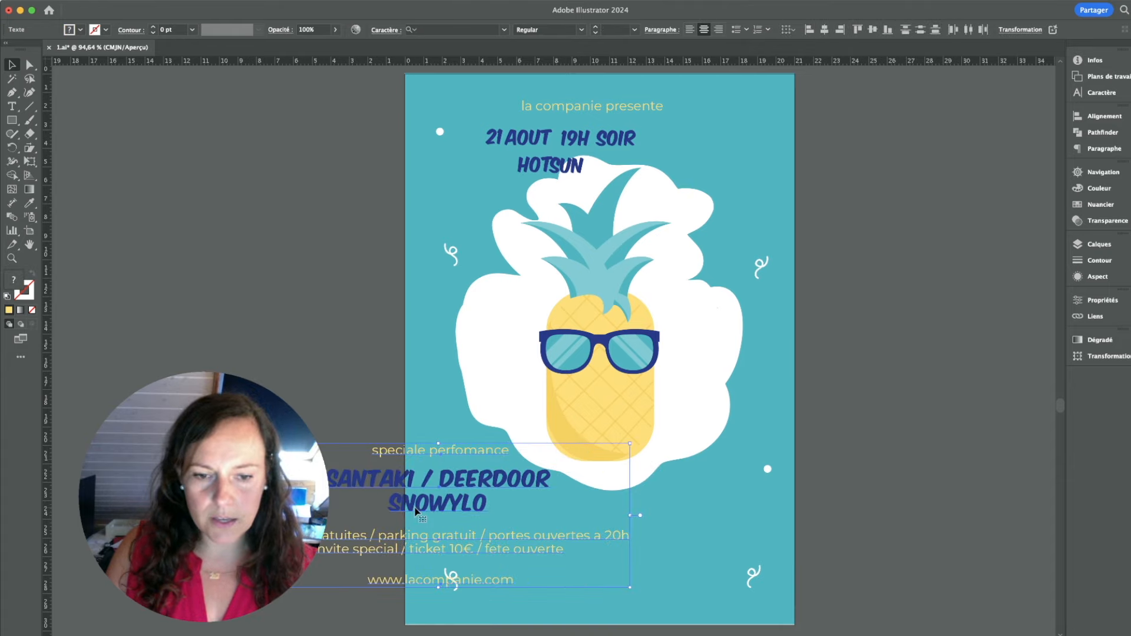
{"action": "left_click_drag", "start_coordinate": [433, 480], "coordinate": [598, 499]}
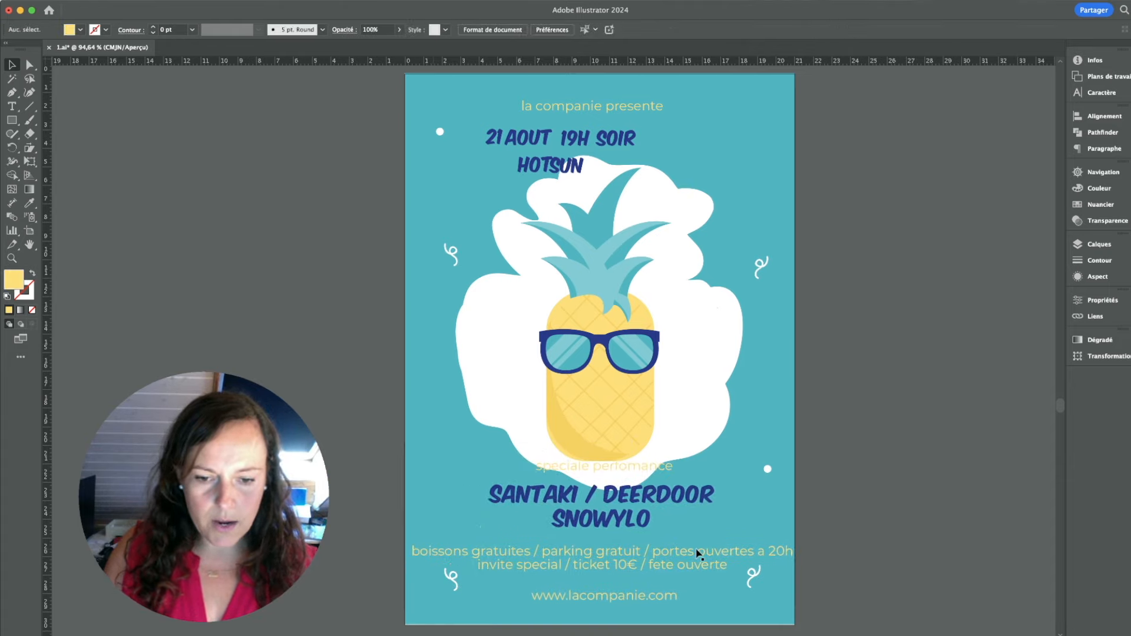
Scale down "speciale perfomance", the drinks and parking details and the website address together
{"action": "left_click", "coordinate": [666, 560]}
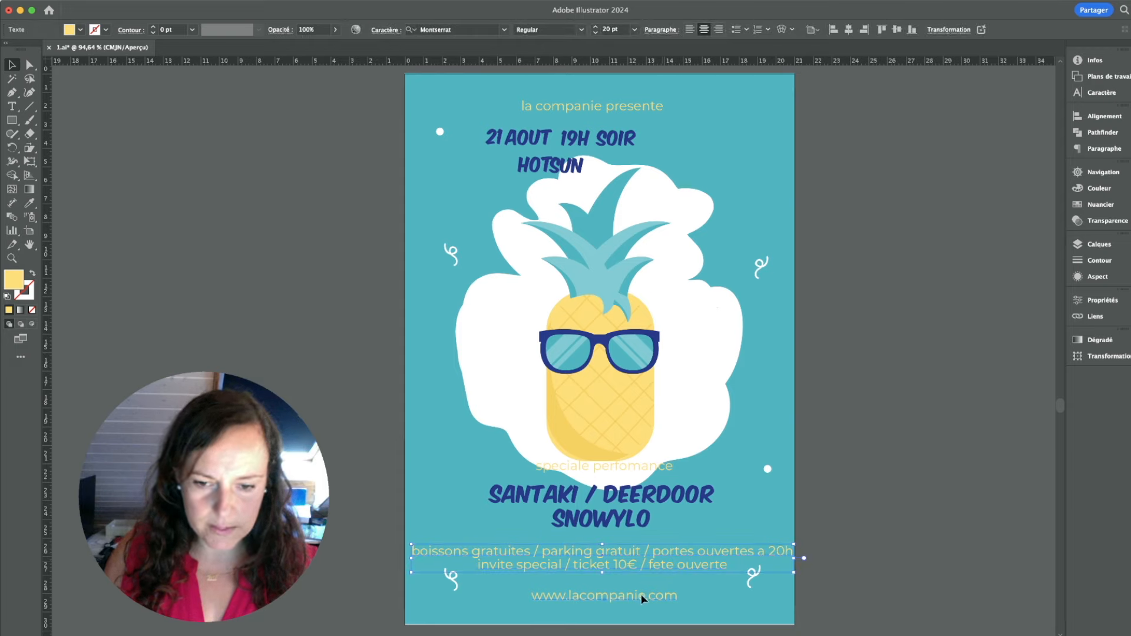
{"action": "left_click", "coordinate": [643, 597], "text": "shift"}
{"action": "left_click", "coordinate": [653, 468], "text": "shift"}
{"action": "left_click_drag", "start_coordinate": [799, 463], "coordinate": [765, 473]}
{"action": "left_click", "coordinate": [843, 539]}
Shift the "SANTAKI / DEERDOOR SNOWYLO" text, the website address and the details lines slightly lower on the poster
{"action": "left_click", "coordinate": [622, 521]}
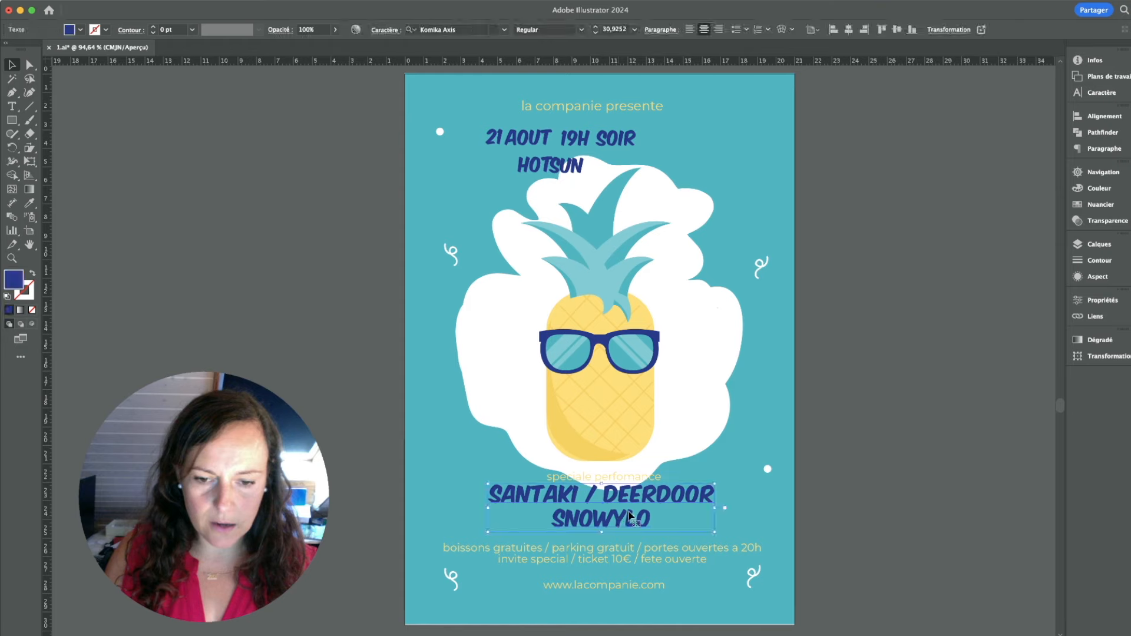
{"action": "left_click_drag", "start_coordinate": [648, 496], "coordinate": [648, 505]}
{"action": "left_click_drag", "start_coordinate": [606, 593], "coordinate": [607, 607]}
{"action": "left_click_drag", "start_coordinate": [600, 560], "coordinate": [600, 568]}
{"action": "left_click_drag", "start_coordinate": [613, 504], "coordinate": [612, 510]}
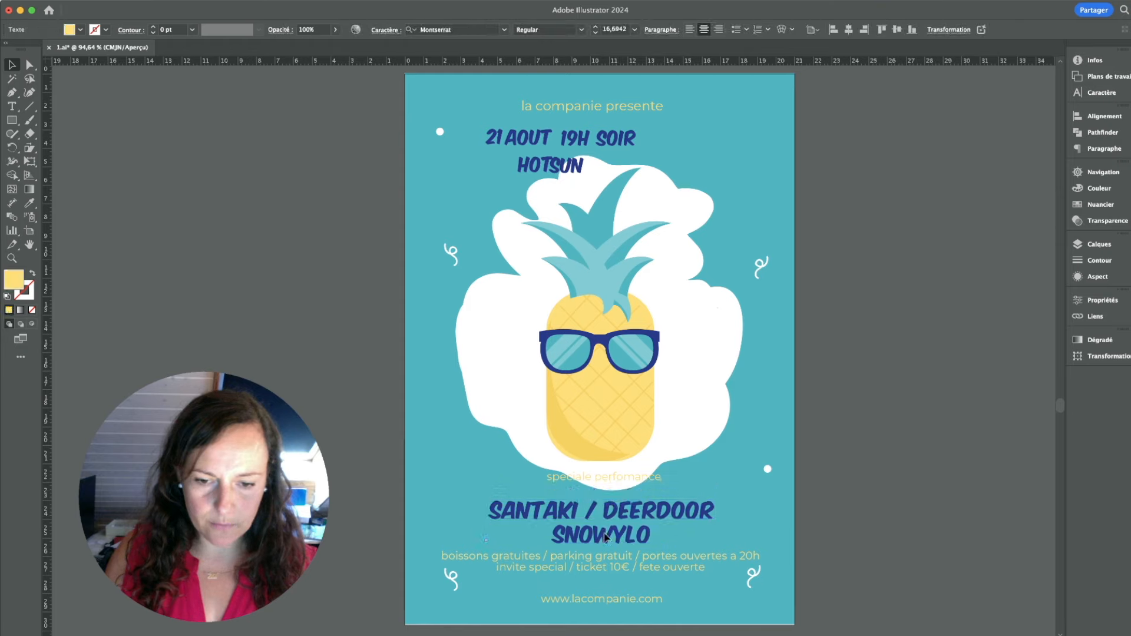
Move the white shape up and the pineapple slightly down
{"action": "left_click", "coordinate": [667, 396]}
{"action": "left_click_drag", "start_coordinate": [641, 404], "coordinate": [651, 409]}
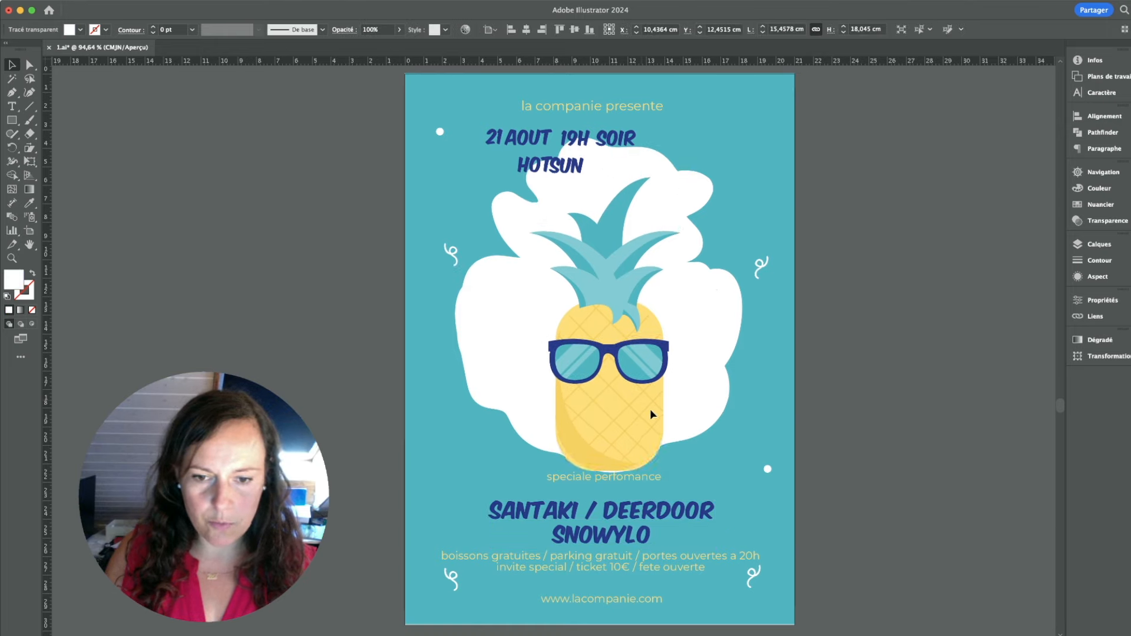
Move "speciale perfomance" just below the pineapple, and make "la companie presente" smaller and higher on the poster
{"action": "left_click_drag", "start_coordinate": [630, 476], "coordinate": [631, 487]}
{"action": "left_click_drag", "start_coordinate": [624, 107], "coordinate": [661, 95]}
{"action": "left_click", "coordinate": [873, 157]}
Enlarge the date, time and "HOT SUN" texts, placing the date and the time on opposite sides above the pineapple
{"action": "left_click", "coordinate": [537, 143]}
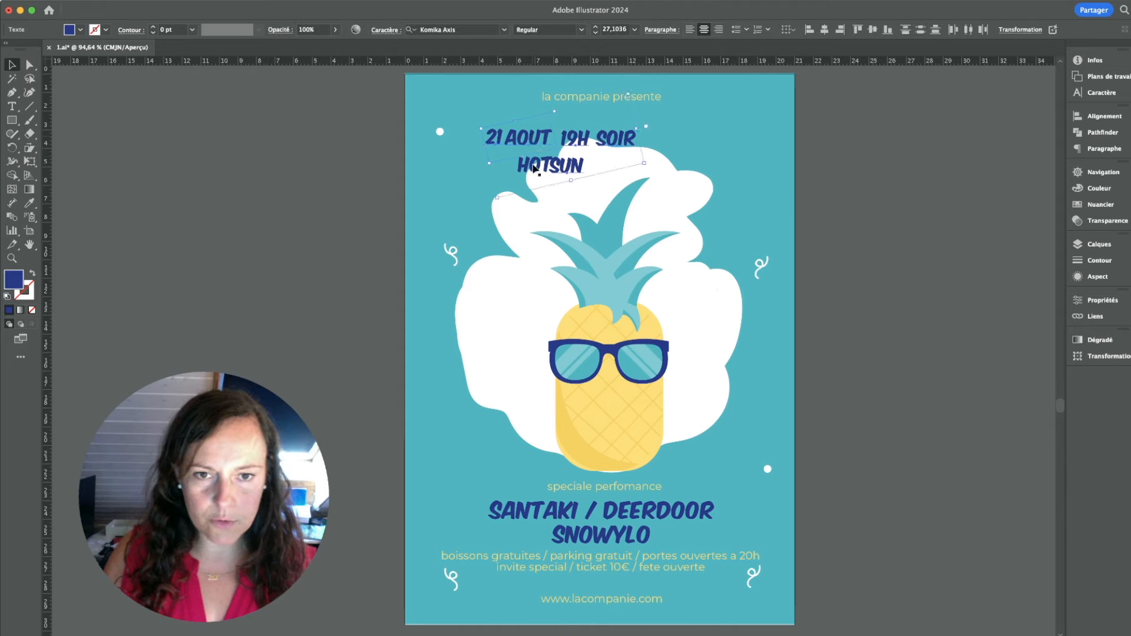
{"action": "left_click_drag", "start_coordinate": [642, 166], "coordinate": [739, 162]}
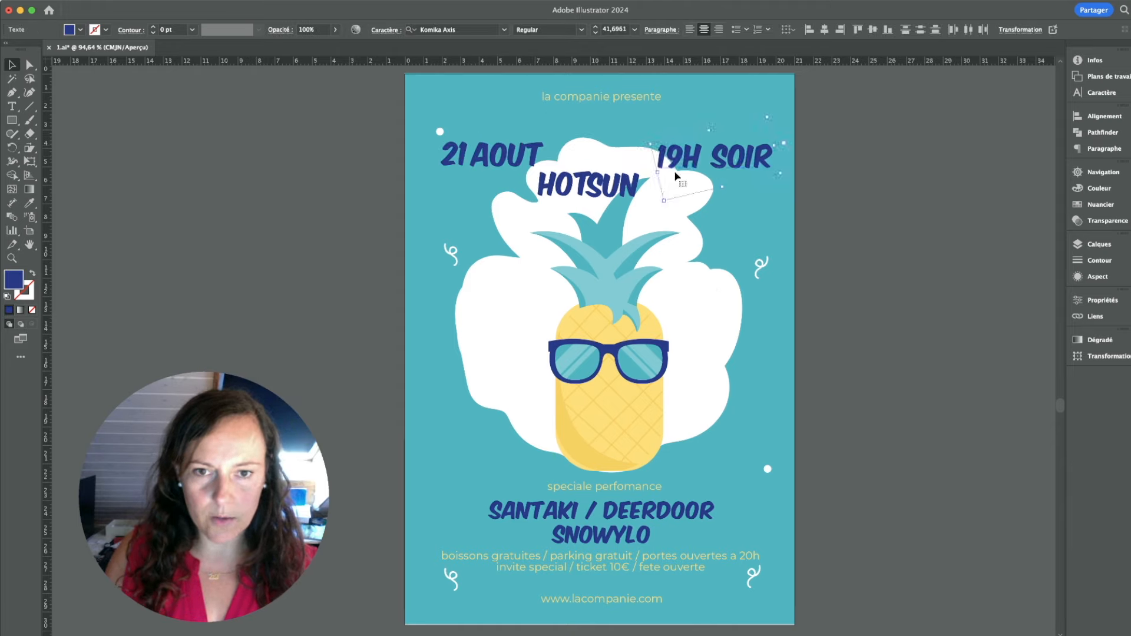
Stack a larger "HOT" over "SUN" on one side of the pineapple and place a slightly smaller copy on the other side
{"action": "left_click_drag", "start_coordinate": [612, 183], "coordinate": [523, 229]}
{"action": "left_click", "coordinate": [826, 318]}
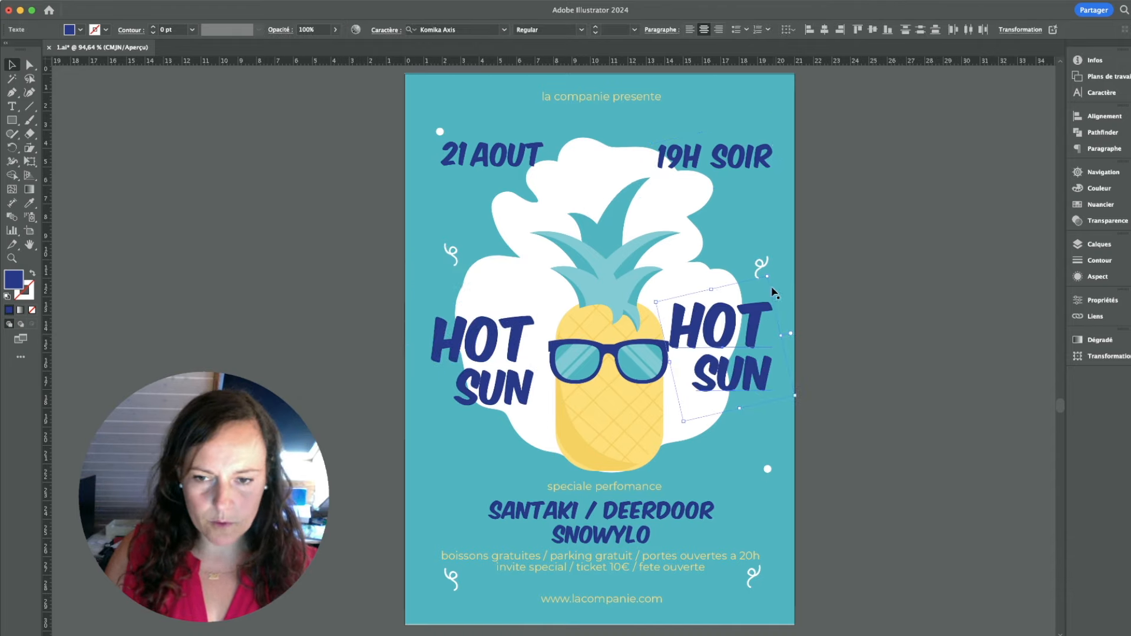
{"action": "left_click_drag", "start_coordinate": [766, 277], "coordinate": [760, 289]}
{"action": "left_click", "coordinate": [861, 311]}
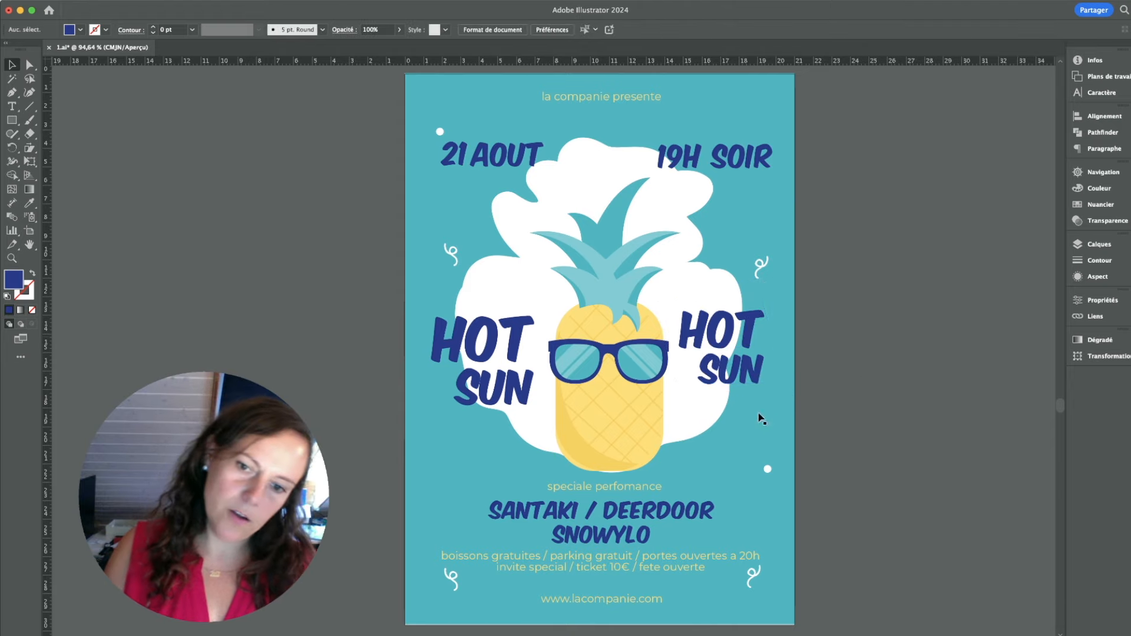
Stack a large "21" over a smaller "AOUT" and a large "19H" over a smaller "SOIR"
{"action": "left_click_drag", "start_coordinate": [461, 154], "coordinate": [509, 172]}
{"action": "left_click_drag", "start_coordinate": [502, 195], "coordinate": [501, 183]}
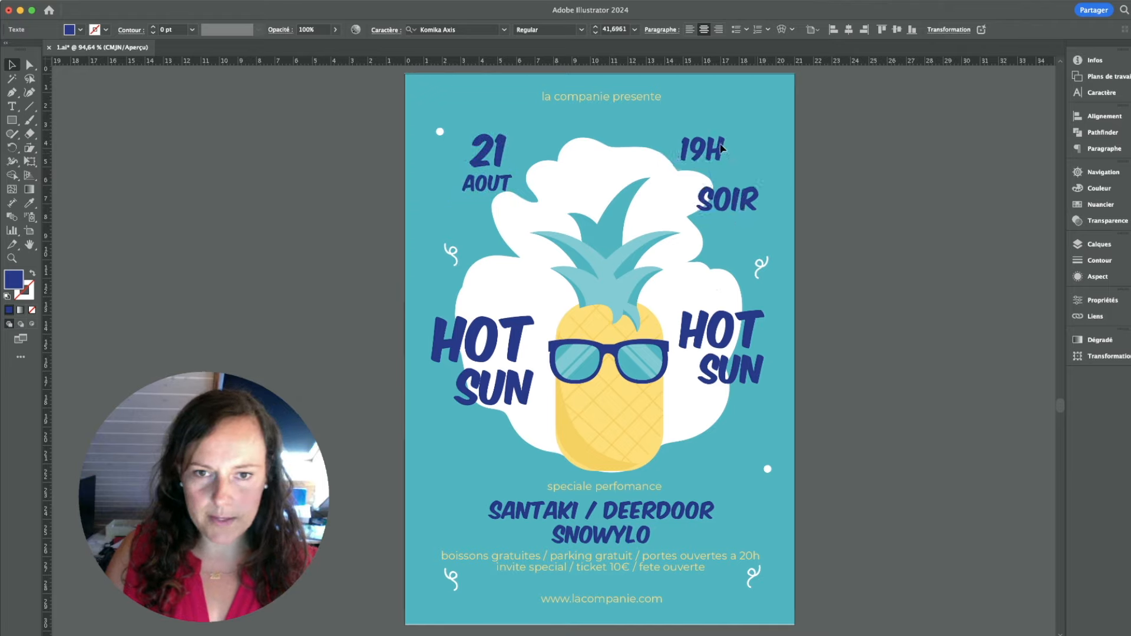
{"action": "left_click", "coordinate": [496, 144]}
{"action": "left_click", "coordinate": [720, 188]}
{"action": "left_click", "coordinate": [469, 180]}
{"action": "left_click", "coordinate": [12, 65]}
{"action": "left_click", "coordinate": [933, 224]}
Nudge "19H" and "SOIR" down together
{"action": "left_click", "coordinate": [701, 188]}
{"action": "left_click", "coordinate": [727, 148], "text": "shift"}
{"action": "key", "text": "Down"}
{"action": "key", "text": "Down"}
{"action": "key", "text": "Down"}
{"action": "key", "text": "Down"}
{"action": "key", "text": "Down"}
{"action": "key", "text": "Down"}
{"action": "key", "text": "Down"}
{"action": "left_click", "coordinate": [836, 183]}
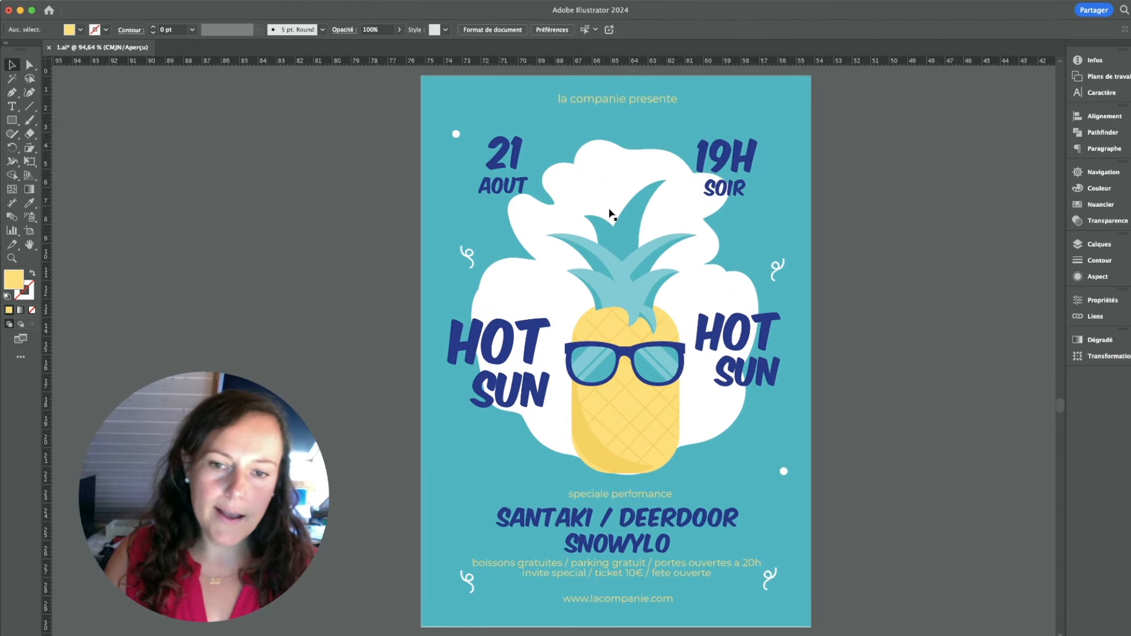
Enlarge the "SANTAKI / DEERDOOR SNOWYLO" text
{"action": "left_click", "coordinate": [609, 211]}
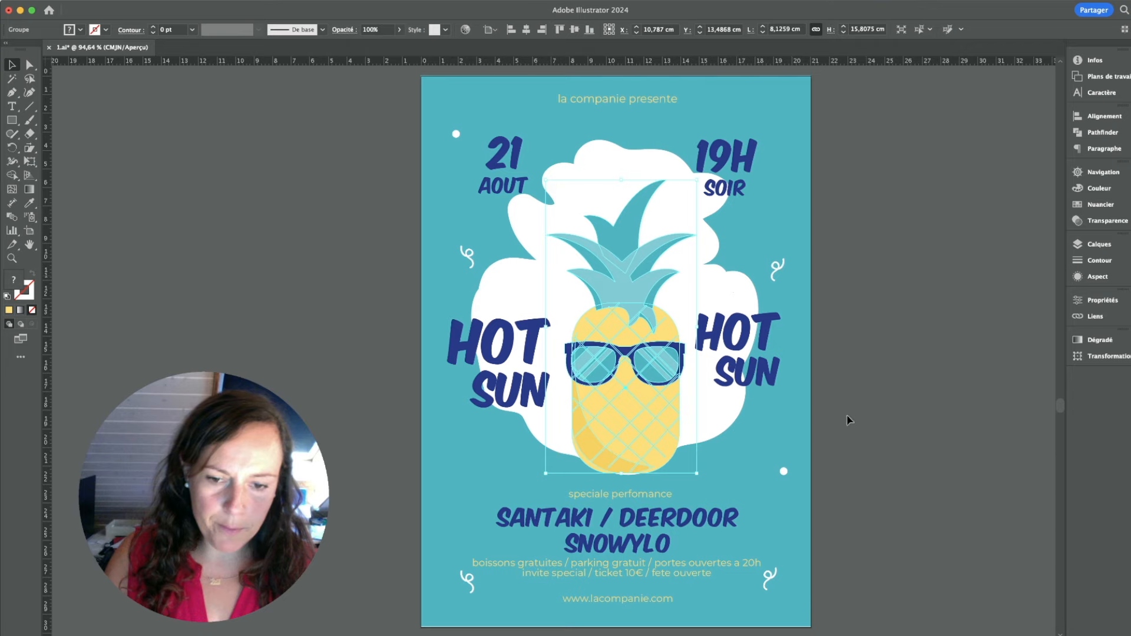
{"action": "left_click", "coordinate": [650, 527]}
{"action": "left_click_drag", "start_coordinate": [739, 506], "coordinate": [767, 501]}
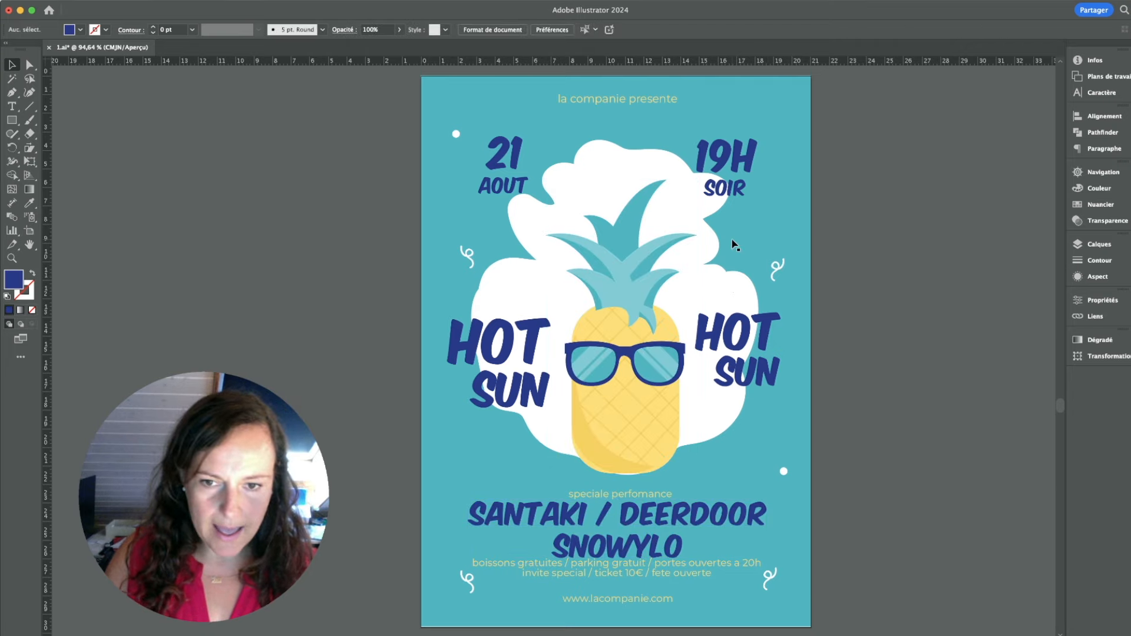
Enlarge the pineapple further and move it up between the two "HOT SUN" texts
{"action": "left_click", "coordinate": [663, 187]}
{"action": "left_click_drag", "start_coordinate": [697, 181], "coordinate": [710, 153]}
{"action": "mouse_move", "coordinate": [639, 290]}
{"action": "left_mouse_down"}
{"action": "mouse_move", "coordinate": [625, 251]}
{"action": "mouse_move", "coordinate": [626, 273]}
{"action": "left_mouse_up"}
{"action": "left_click", "coordinate": [827, 248]}
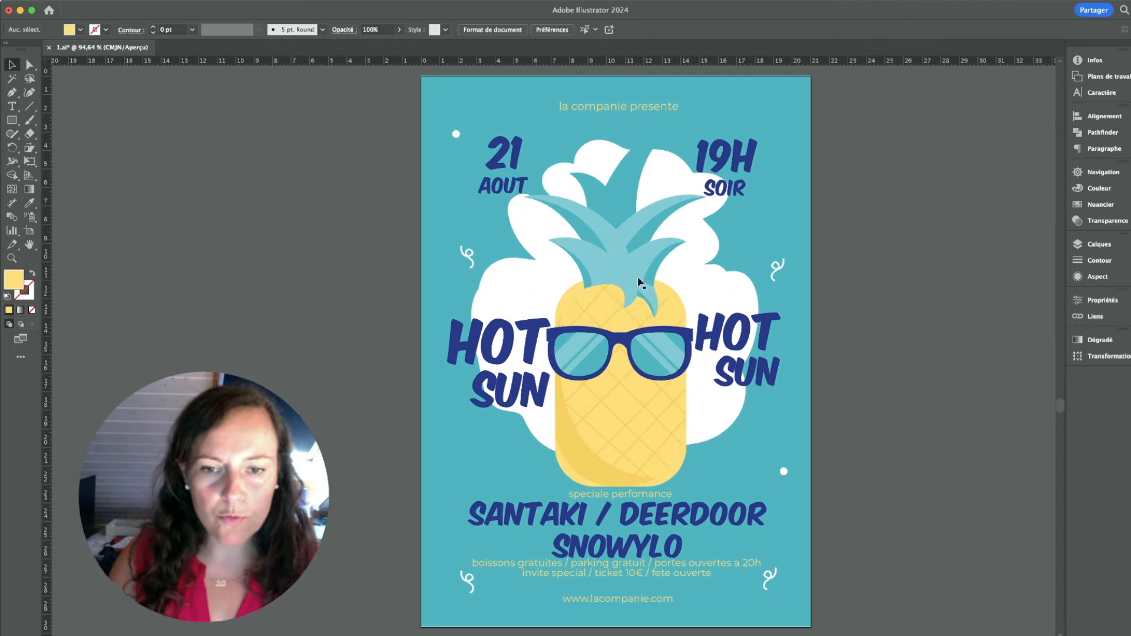
Change "la companie presente", "speciale perfomance" and the drinks and parking details to uppercase
{"action": "left_click", "coordinate": [619, 107]}
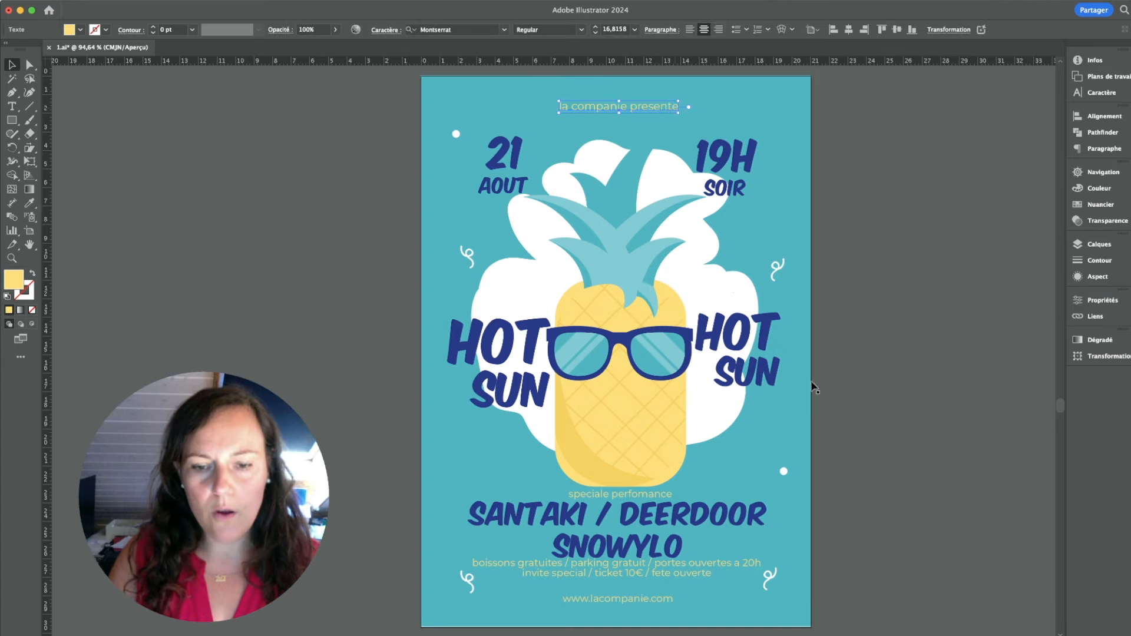
{"action": "left_click", "coordinate": [641, 496], "text": "shift"}
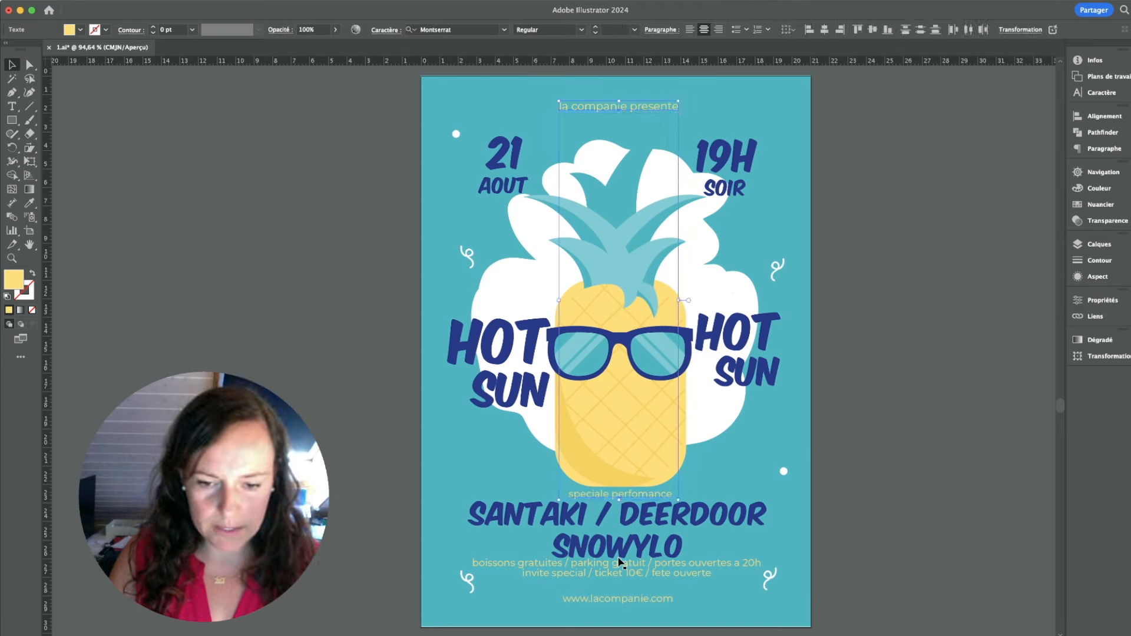
{"action": "left_click", "coordinate": [615, 572], "text": "shift"}
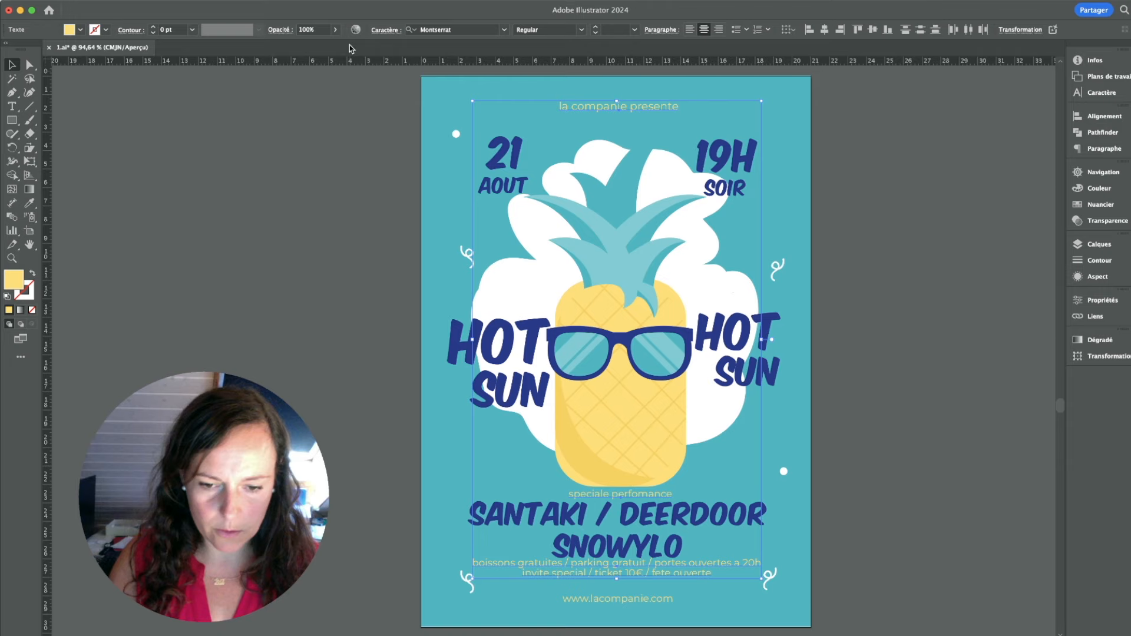
{"action": "left_click", "coordinate": [186, 1]}
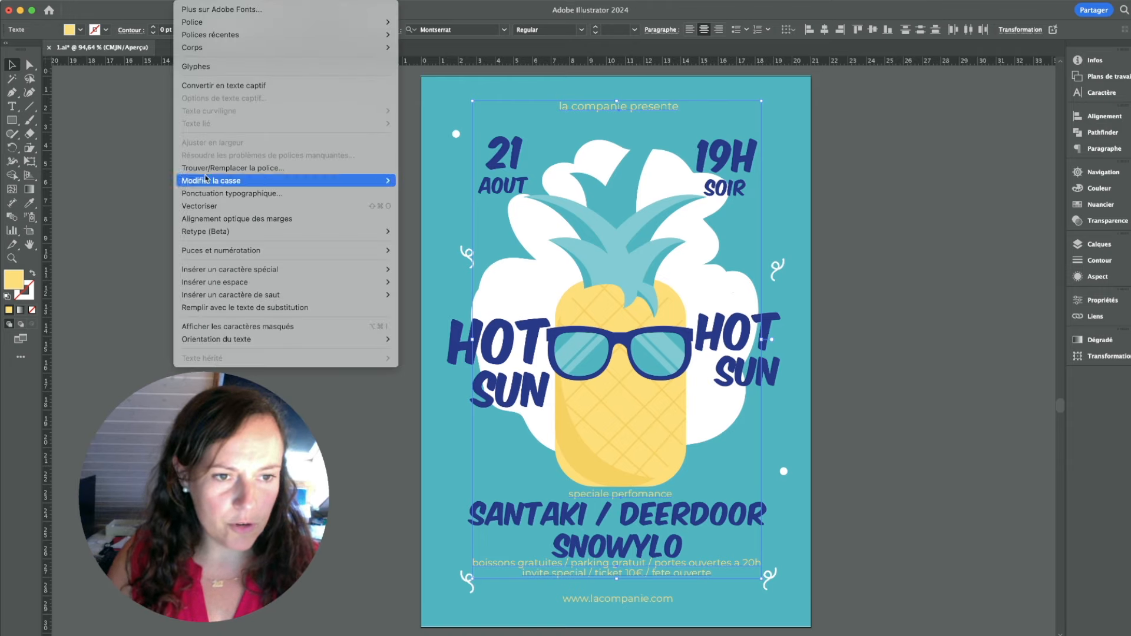
{"action": "mouse_move", "coordinate": [207, 181]}
{"action": "left_click", "coordinate": [457, 186]}
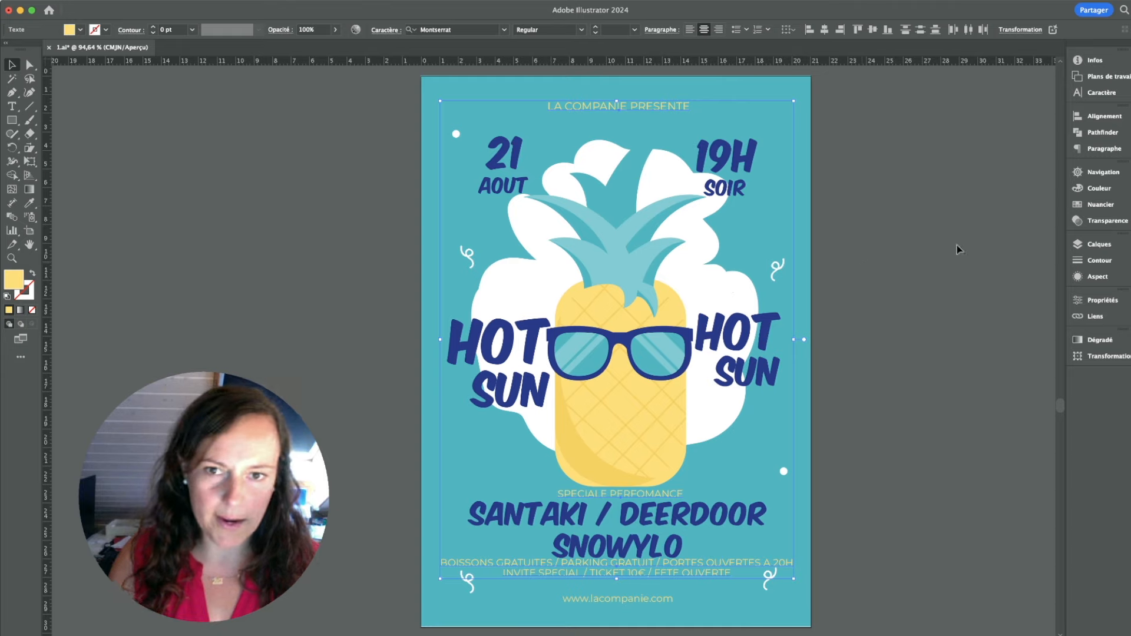
{"action": "left_click", "coordinate": [937, 211]}
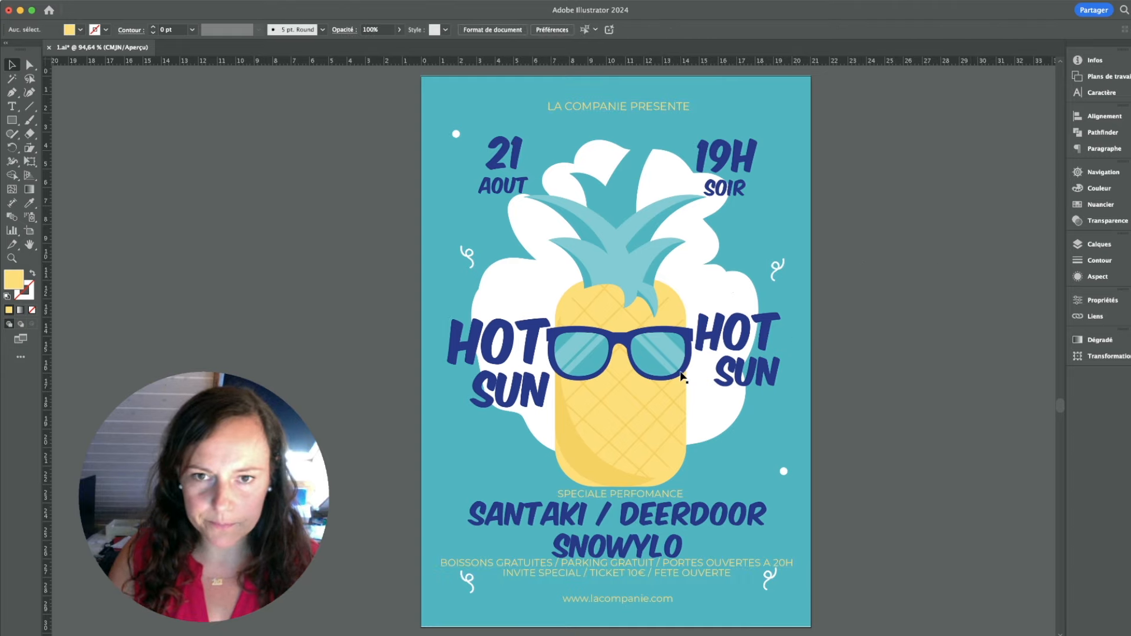
Scale down the drinks and parking details, and move the pineapple and the white shape up together
{"action": "left_click", "coordinate": [745, 563]}
{"action": "left_click_drag", "start_coordinate": [794, 556], "coordinate": [730, 568]}
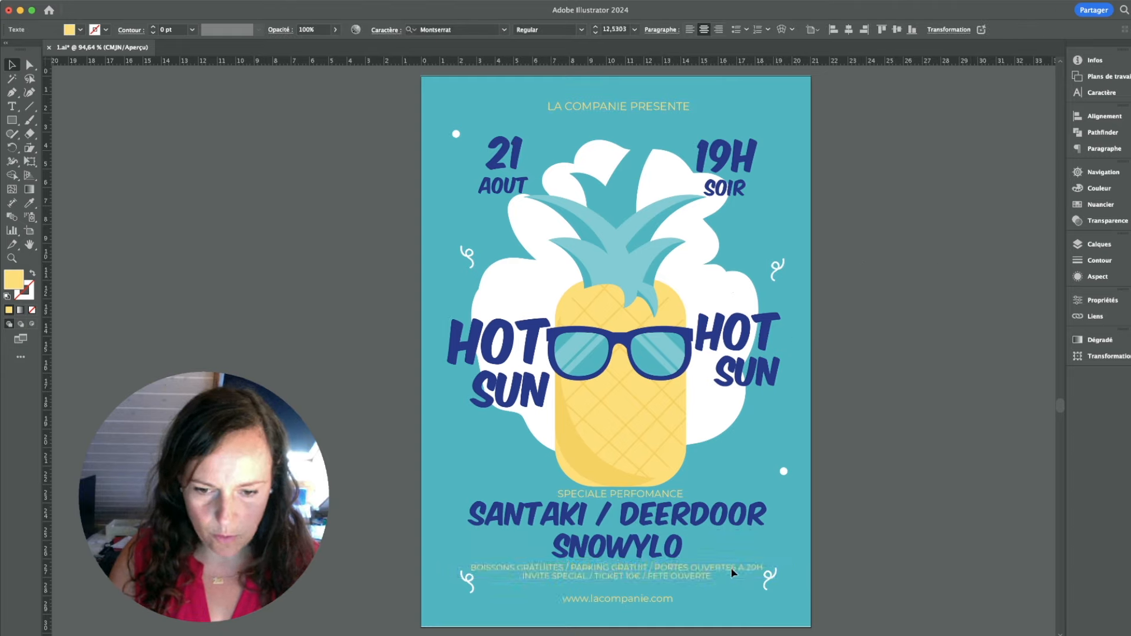
{"action": "left_click_drag", "start_coordinate": [622, 200], "coordinate": [621, 181]}
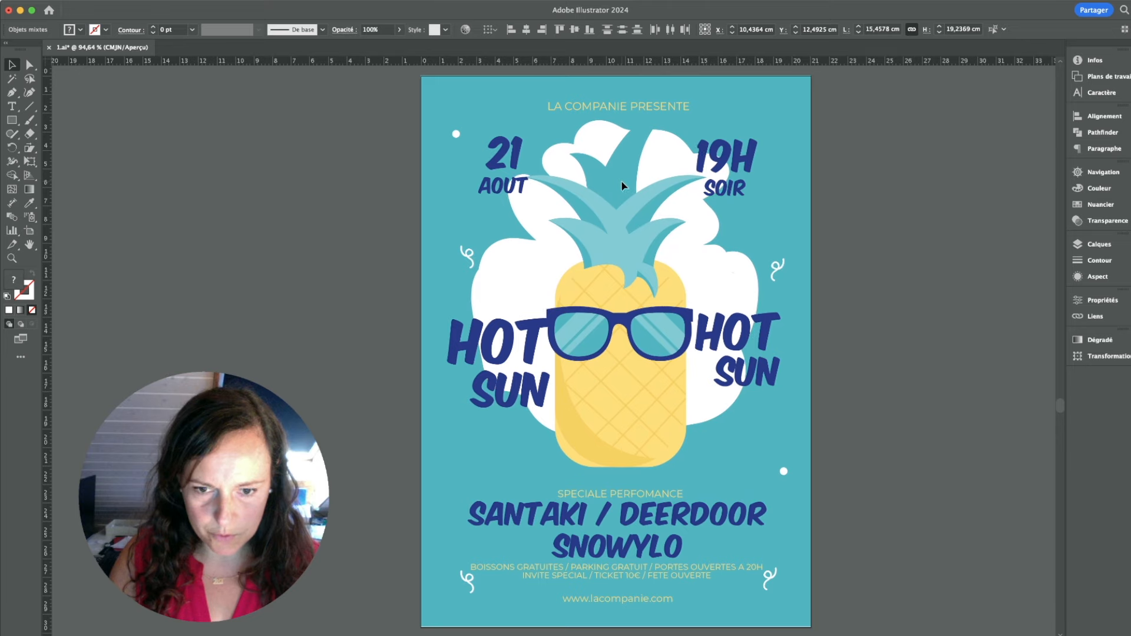
Move "SPECIALE PERFOMANCE" and the artist names up slightly, and set the tracking of the small texts below the pineapple to 50
{"action": "left_click_drag", "start_coordinate": [608, 492], "coordinate": [608, 483]}
{"action": "left_click_drag", "start_coordinate": [660, 523], "coordinate": [660, 519]}
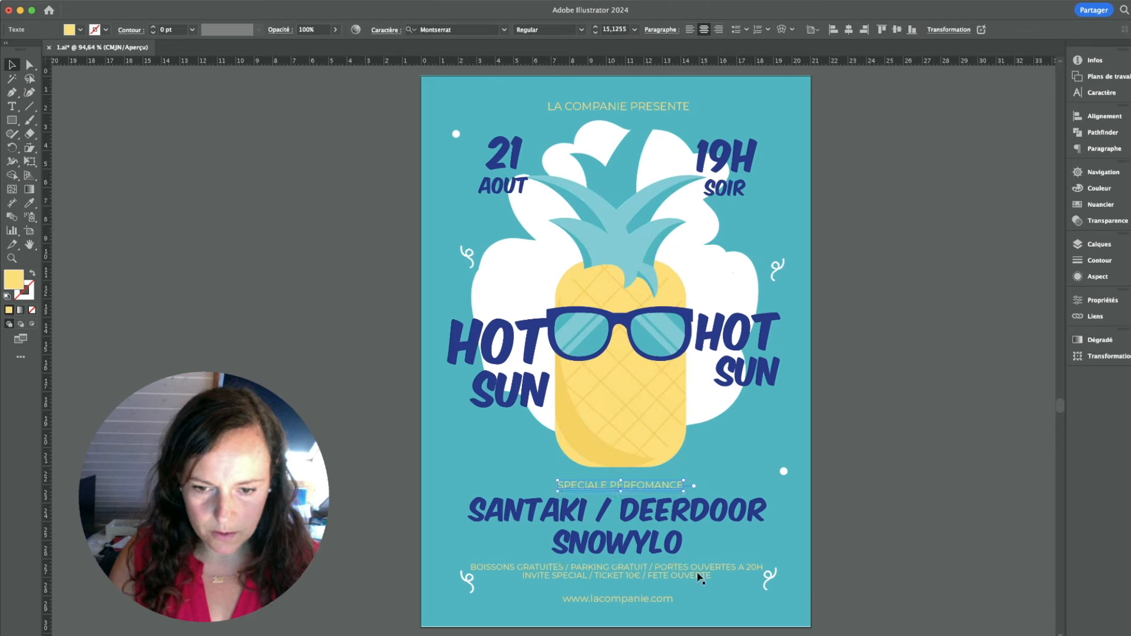
{"action": "left_click", "coordinate": [659, 605], "text": "shift"}
{"action": "key", "text": "super+t"}
{"action": "left_click", "coordinate": [1056, 137]}
{"action": "left_click", "coordinate": [1068, 284]}
{"action": "left_click", "coordinate": [835, 535]}
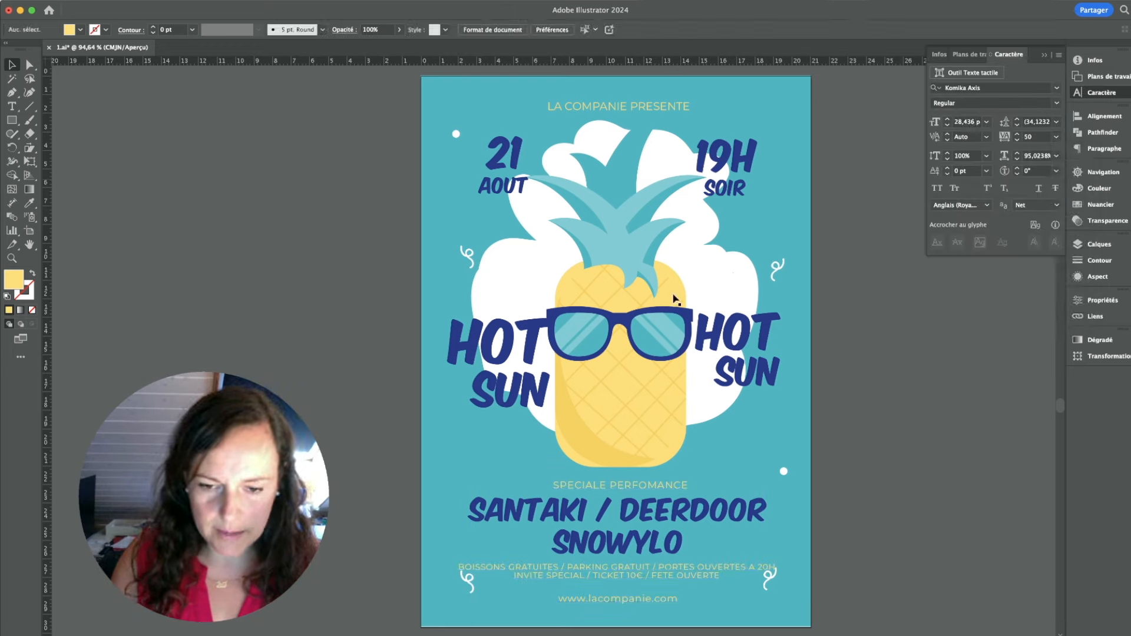
Set the tracking of "LA COMPANIE PRESENTE" to 200
{"action": "left_click", "coordinate": [639, 108]}
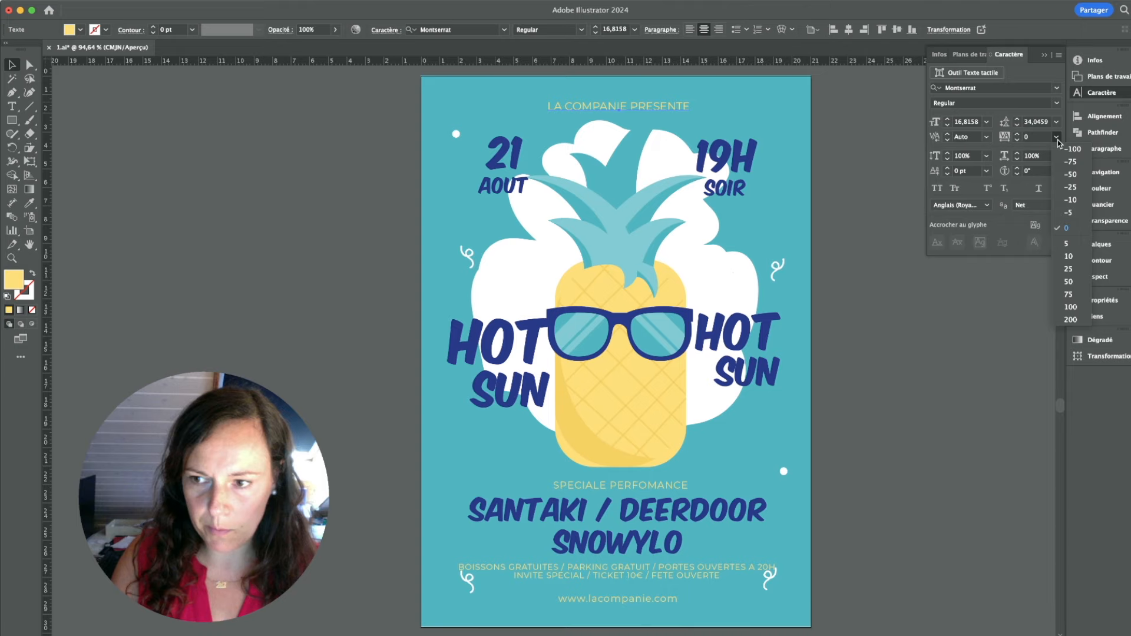
{"action": "left_click", "coordinate": [856, 194]}
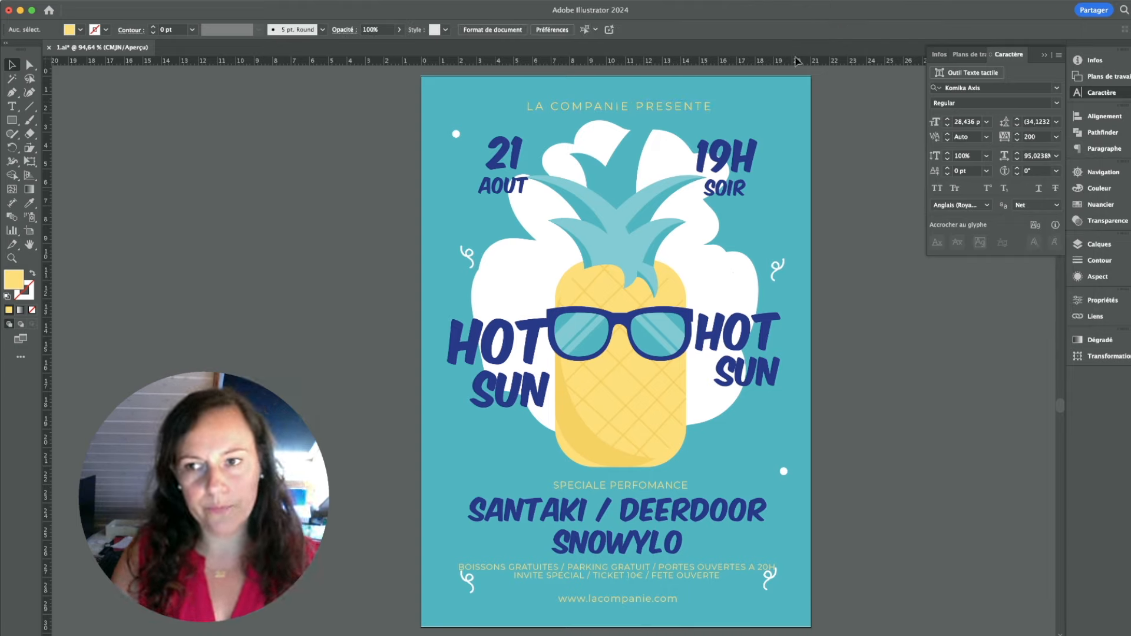
{"action": "left_click", "coordinate": [1088, 95]}
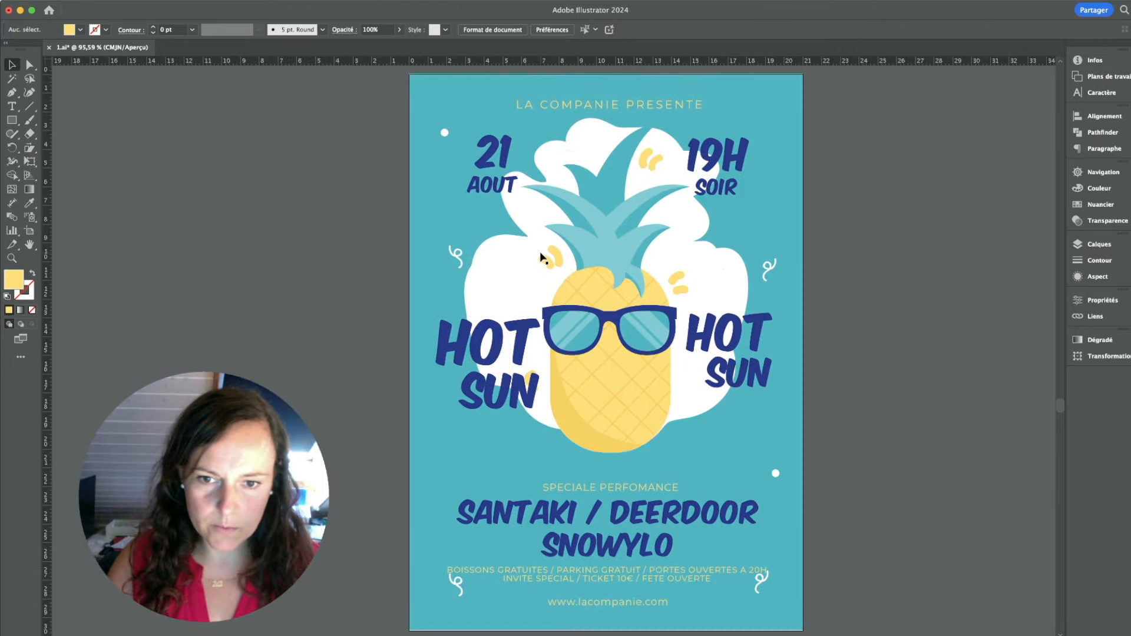
Nudge the group of yellow accent strokes around the pineapple on the white shape
{"action": "left_click_drag", "start_coordinate": [561, 263], "coordinate": [564, 265]}
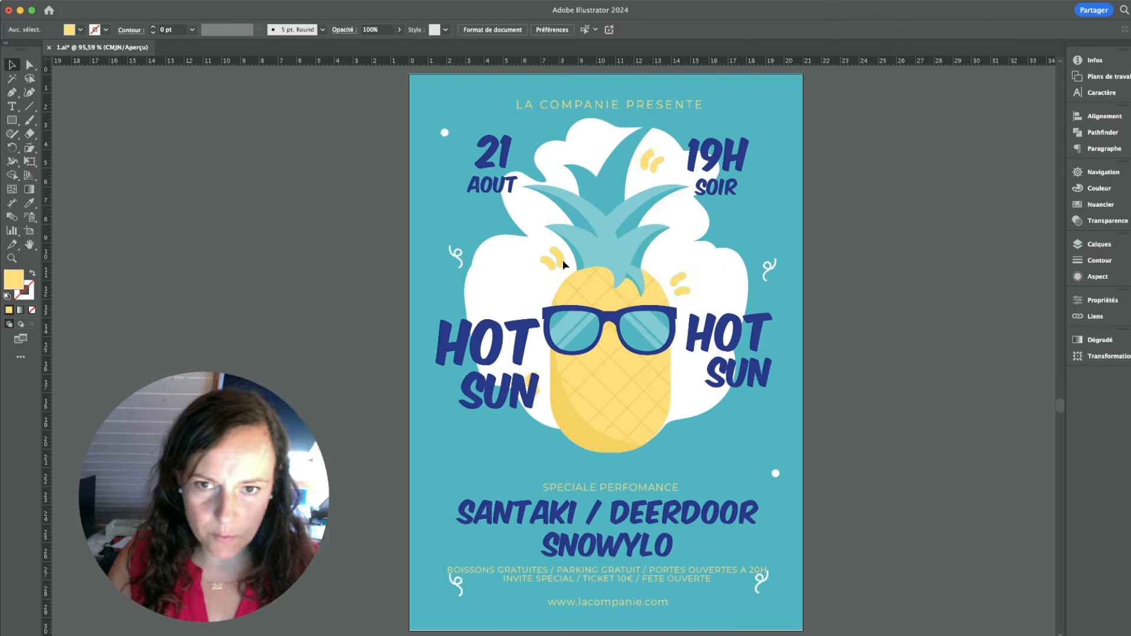
{"action": "left_click", "coordinate": [501, 388]}
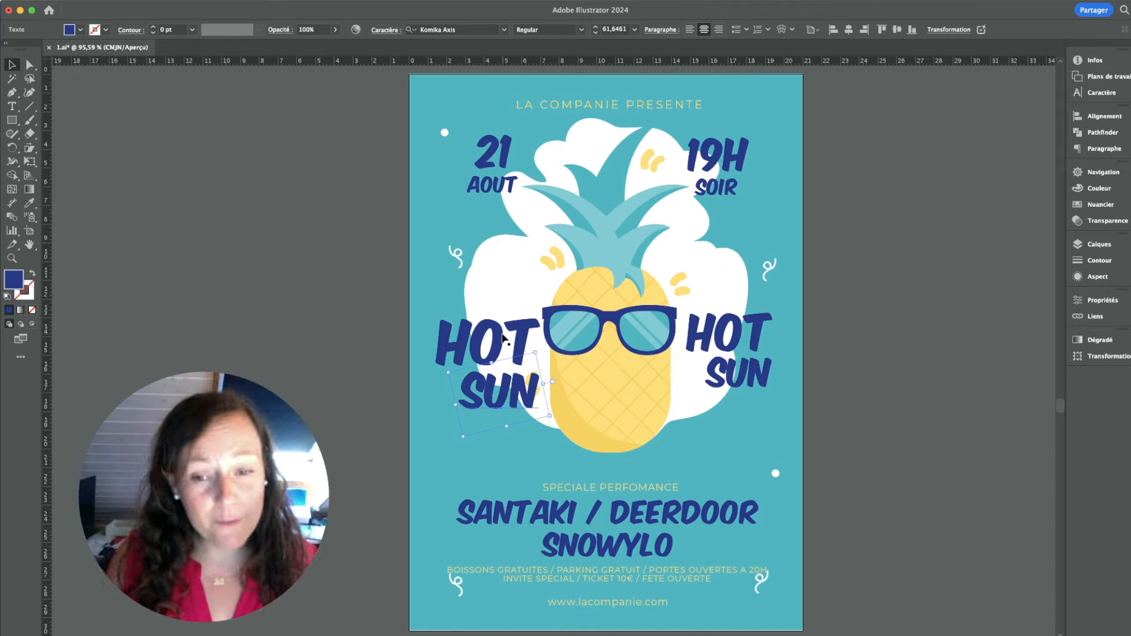
{"action": "left_click", "coordinate": [548, 265]}
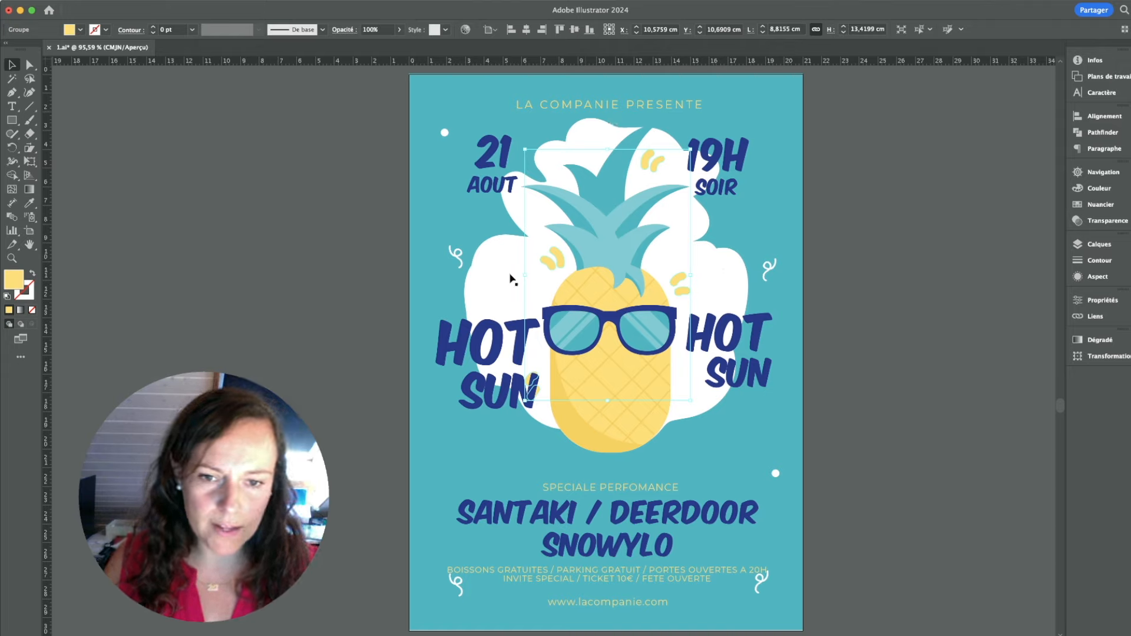
{"action": "left_click", "coordinate": [831, 276]}
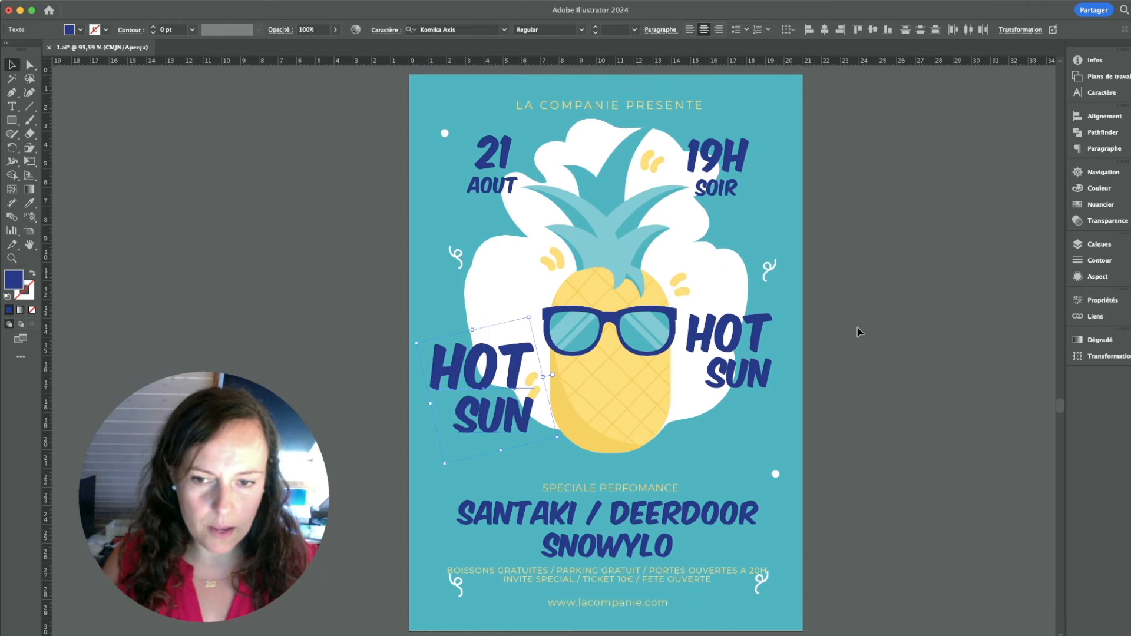
Move both "HOT SUN" texts lower and slightly outward beside the pineapple
{"action": "left_click", "coordinate": [858, 331]}
{"action": "left_click_drag", "start_coordinate": [748, 333], "coordinate": [756, 338]}
{"action": "left_click", "coordinate": [866, 280]}
Move the "21 AOUT" and "19H SOIR" texts down together, and shift the time outward towards the poster's edge
{"action": "left_click", "coordinate": [726, 190]}
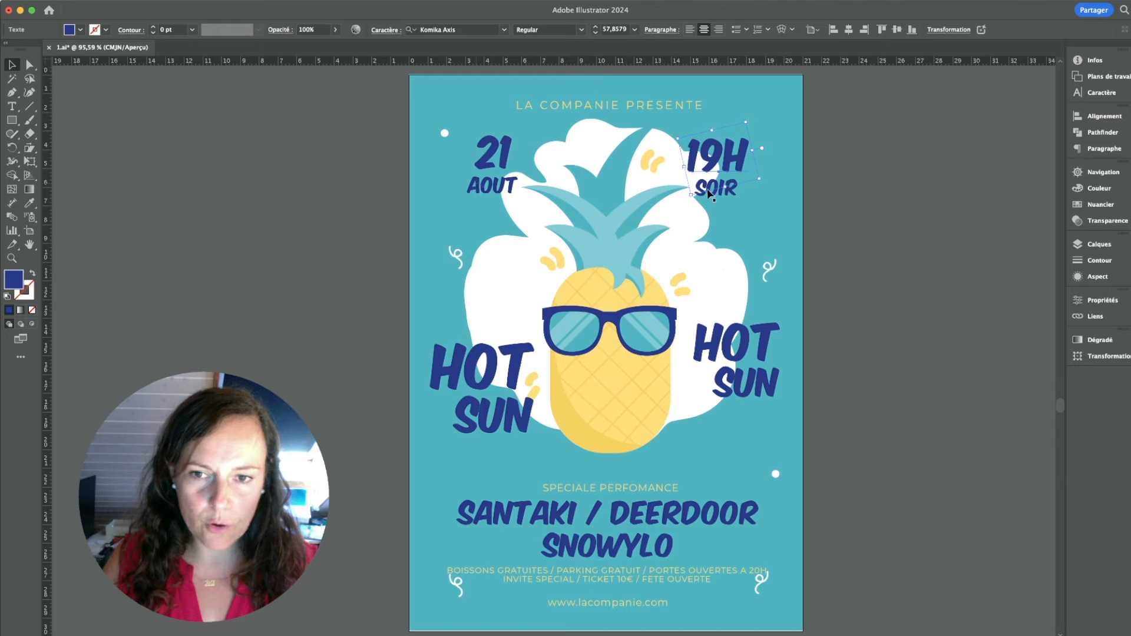
{"action": "left_click", "coordinate": [481, 188], "text": "shift"}
{"action": "left_click_drag", "start_coordinate": [503, 149], "coordinate": [484, 185]}
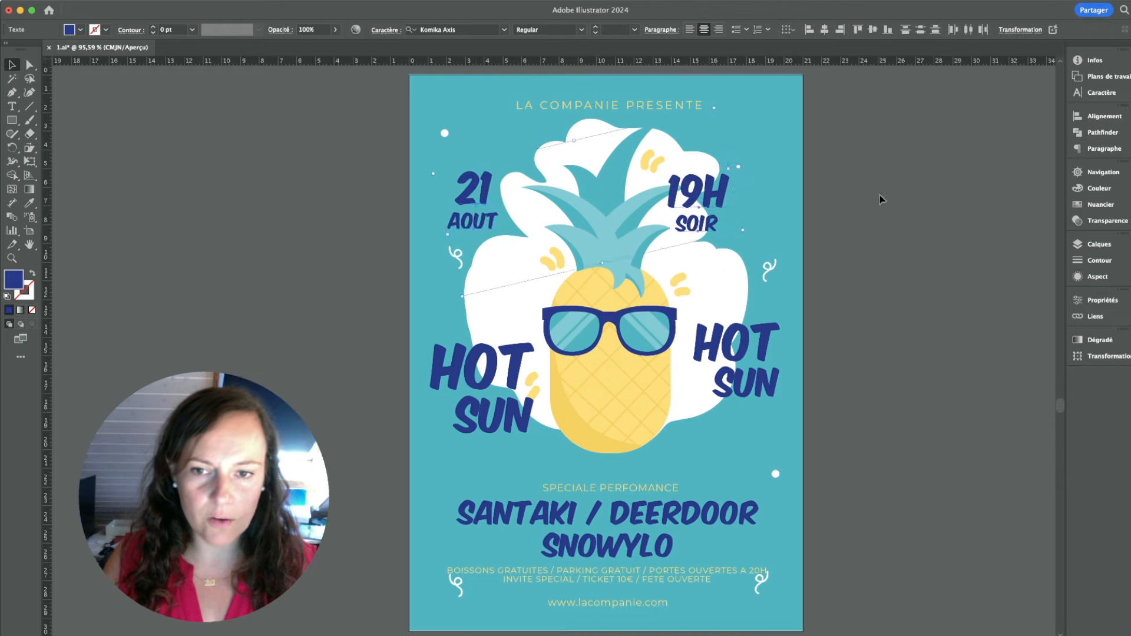
{"action": "left_click", "coordinate": [880, 195]}
{"action": "left_click_drag", "start_coordinate": [695, 194], "coordinate": [740, 200]}
Move "SPECIALE PERFOMANCE", the artist names, the drinks and parking details and the website line up below the pineapple
{"action": "left_click", "coordinate": [762, 484]}
{"action": "left_click_drag", "start_coordinate": [648, 487], "coordinate": [649, 471]}
{"action": "left_click_drag", "start_coordinate": [660, 509], "coordinate": [660, 494]}
{"action": "left_click_drag", "start_coordinate": [652, 575], "coordinate": [648, 561]}
{"action": "left_click_drag", "start_coordinate": [637, 603], "coordinate": [638, 599]}
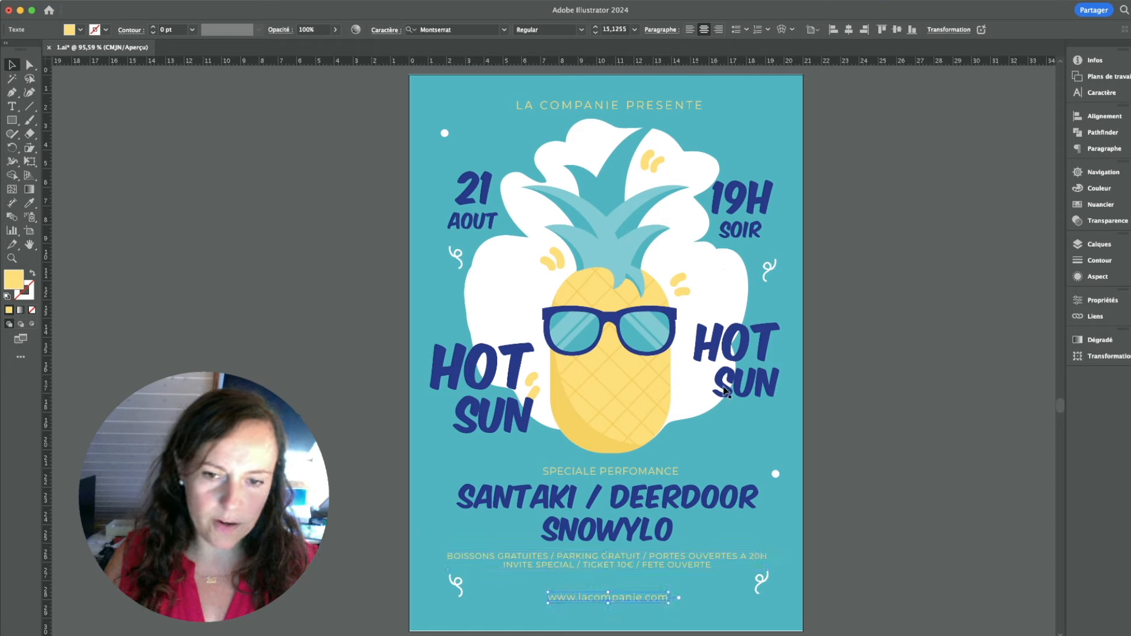
{"action": "left_click", "coordinate": [882, 411]}
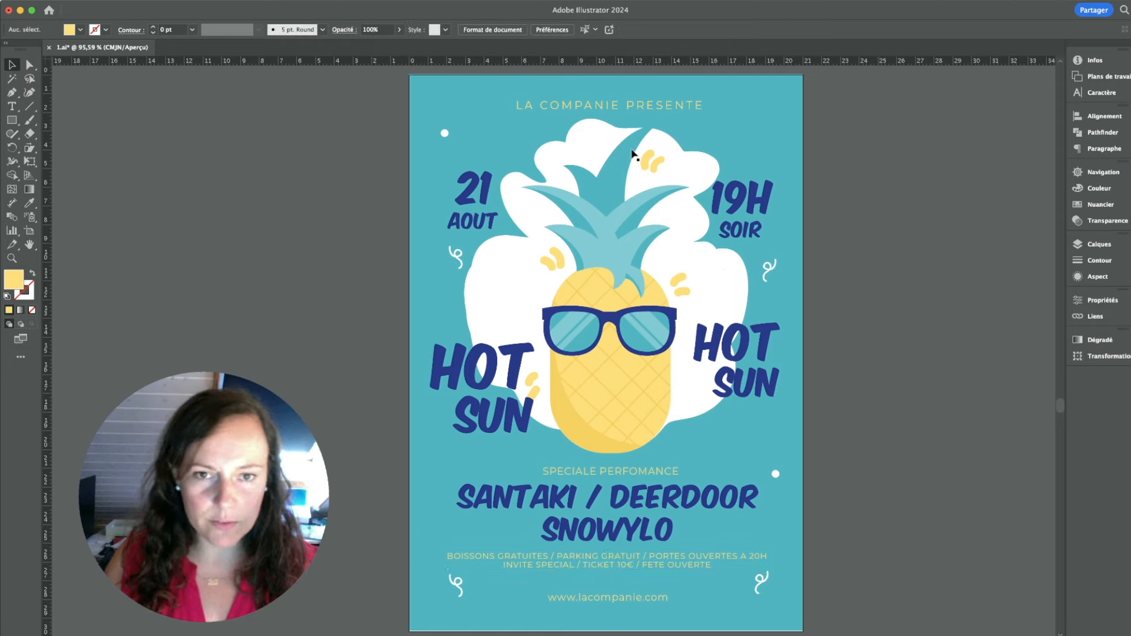
Scale down "LA COMPANIE PRESENTE" slightly, and set it and "SPECIALE PERFOMANCE" to Montserrat Medium
{"action": "left_click", "coordinate": [689, 106]}
{"action": "left_click_drag", "start_coordinate": [706, 98], "coordinate": [691, 91]}
{"action": "left_click", "coordinate": [643, 475]}
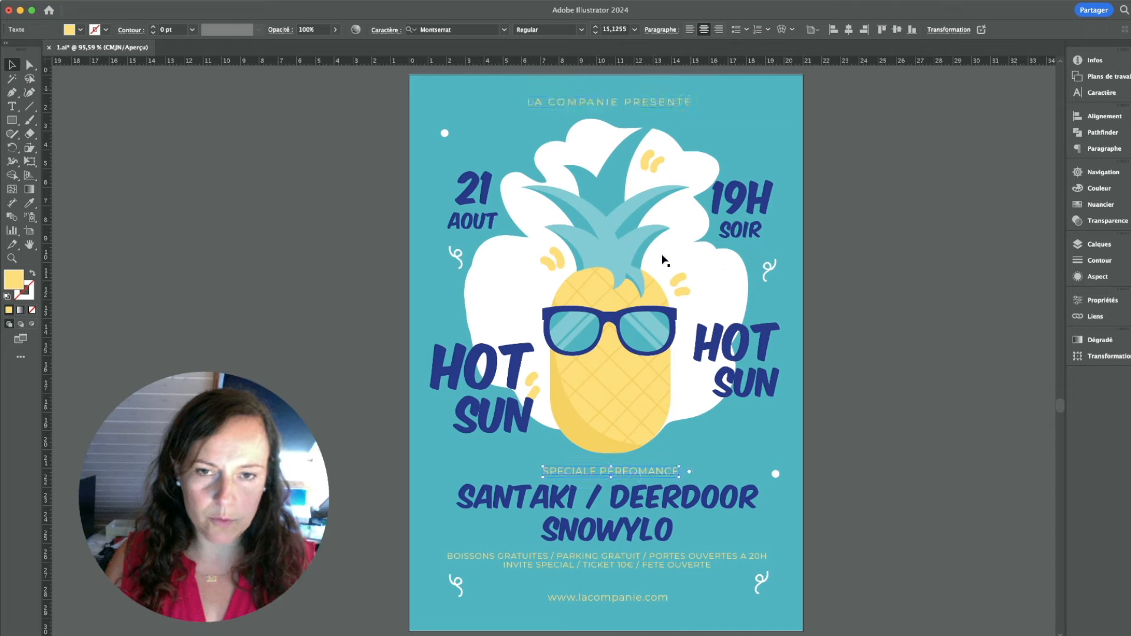
{"action": "left_click", "coordinate": [660, 102], "text": "shift"}
{"action": "left_click", "coordinate": [581, 29]}
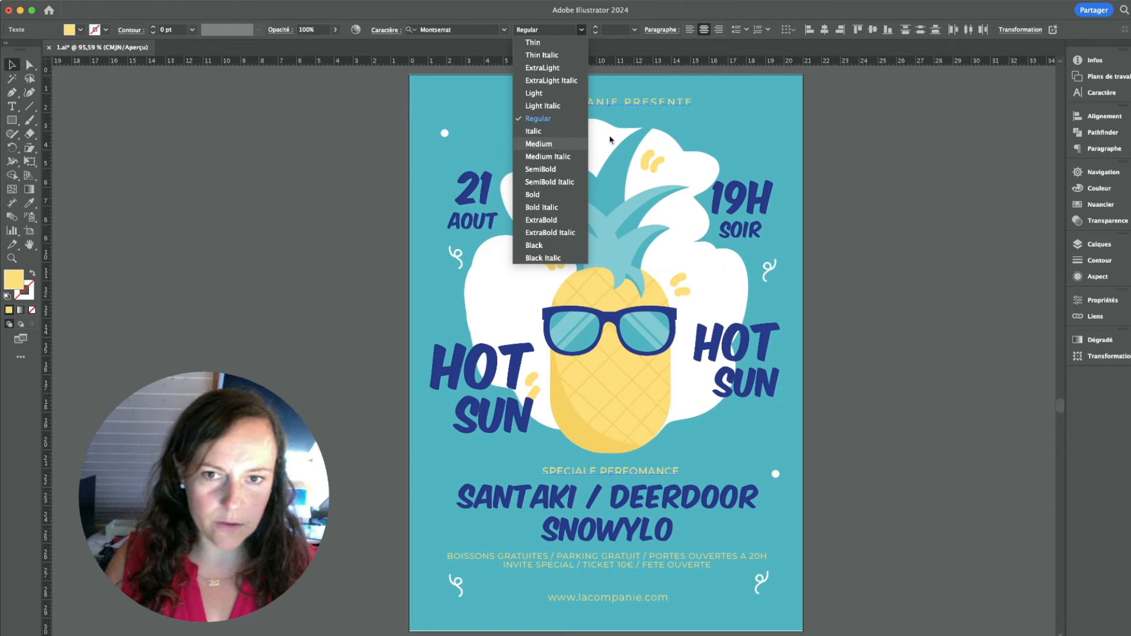
{"action": "left_click", "coordinate": [964, 184]}
{"action": "left_click", "coordinate": [964, 184]}
Set the leading of the drinks and parking details to 16 pt
{"action": "left_click", "coordinate": [606, 557]}
{"action": "left_click", "coordinate": [1095, 93]}
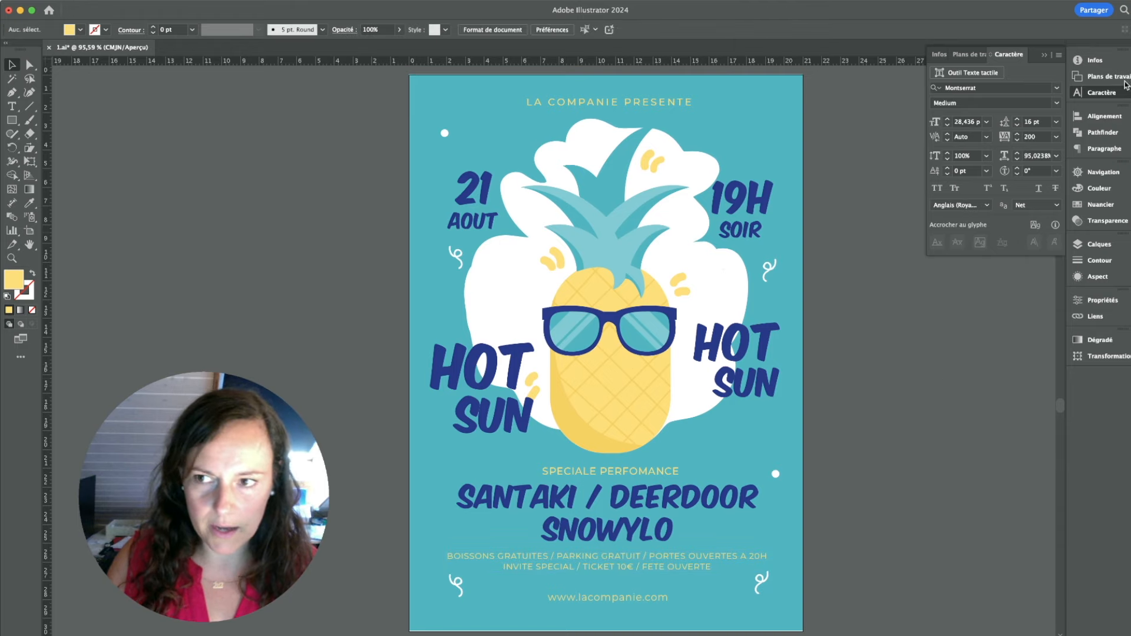
Add light blue accent strokes along the edges of the white shape around the pineapple
{"action": "left_click", "coordinate": [720, 285]}
{"action": "left_click_drag", "start_coordinate": [718, 283], "coordinate": [721, 269]}
{"action": "left_click", "coordinate": [851, 303]}
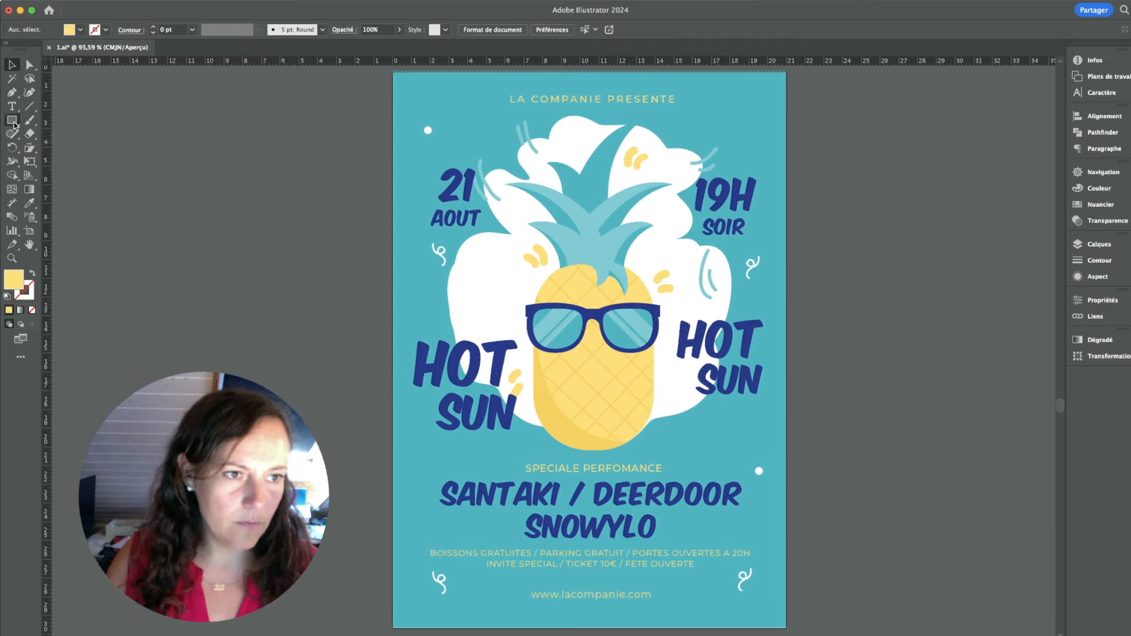
Draw a yellow star about 0.7 cm wide above the date and place a copy above "19H"
{"action": "left_click", "coordinate": [12, 120]}
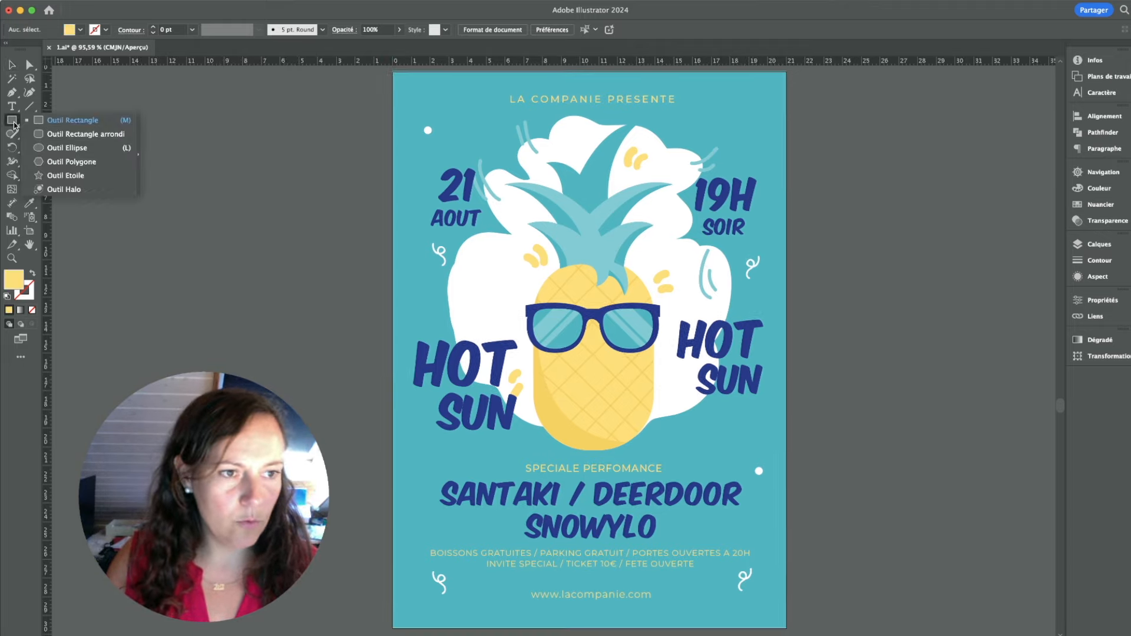
{"action": "left_click", "coordinate": [64, 177]}
{"action": "left_click_drag", "start_coordinate": [494, 124], "coordinate": [744, 141]}
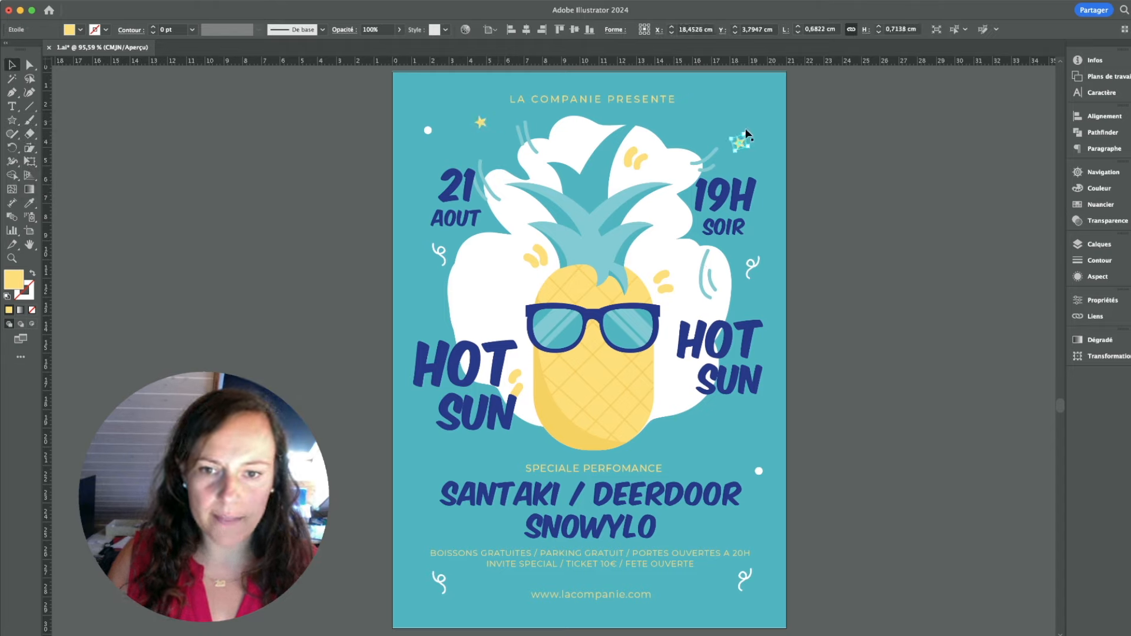
{"action": "scroll", "coordinate": [746, 134], "scroll_direction": "up", "scroll_amount": 3}
{"action": "left_click_drag", "start_coordinate": [739, 146], "coordinate": [732, 124]}
{"action": "left_click", "coordinate": [461, 126]}
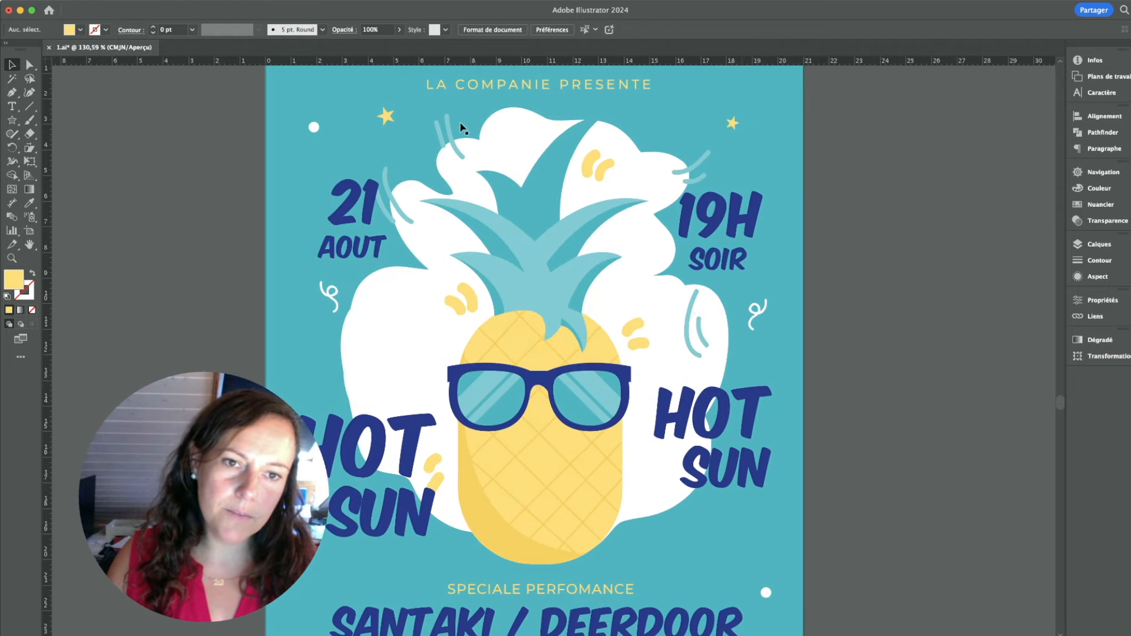
Scale the star above the date to about 0.57 cm wide, and place star copies below the right "HOT SUN" and beside "SNOWYLO"
{"action": "left_click", "coordinate": [386, 118]}
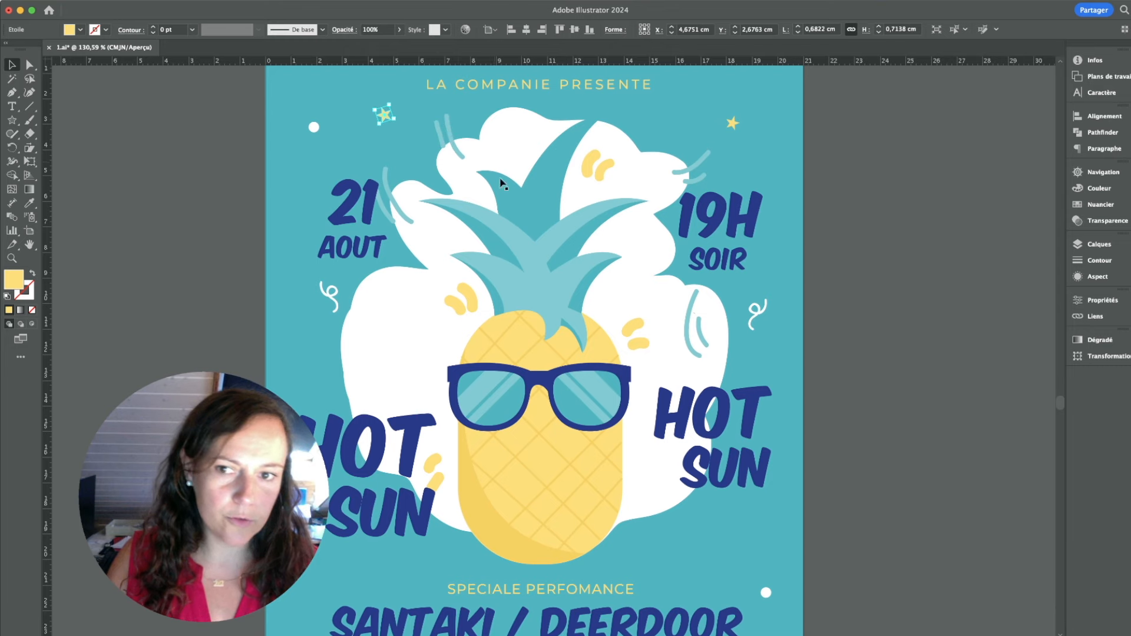
{"action": "left_click", "coordinate": [535, 326], "text": "alt+super"}
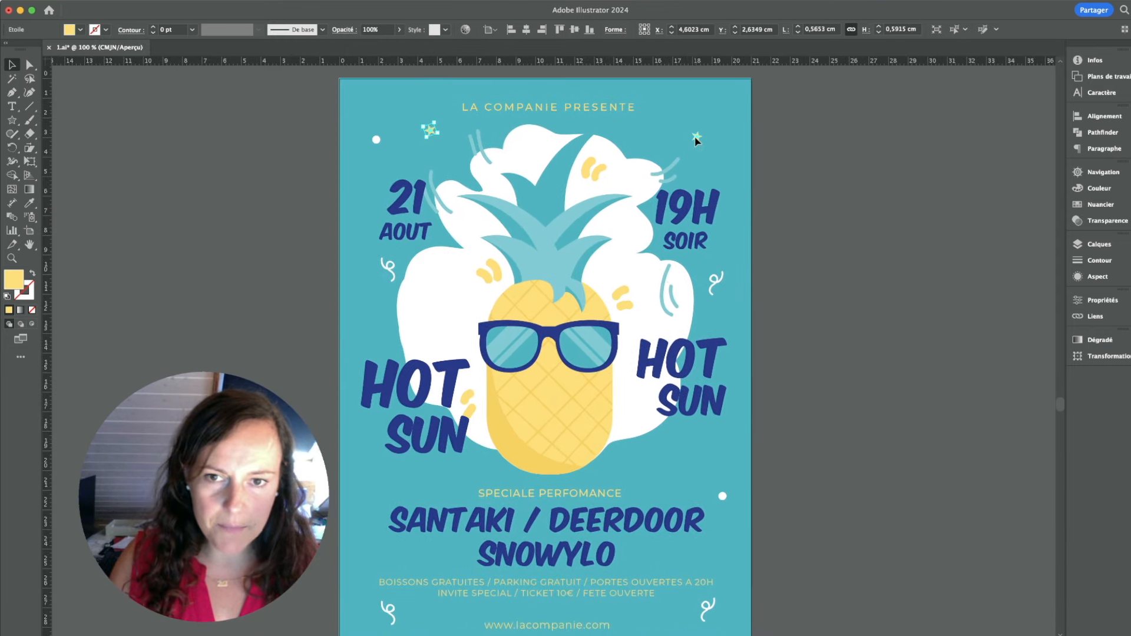
{"action": "left_click_drag", "start_coordinate": [661, 430], "coordinate": [655, 478]}
{"action": "left_click", "coordinate": [470, 556]}
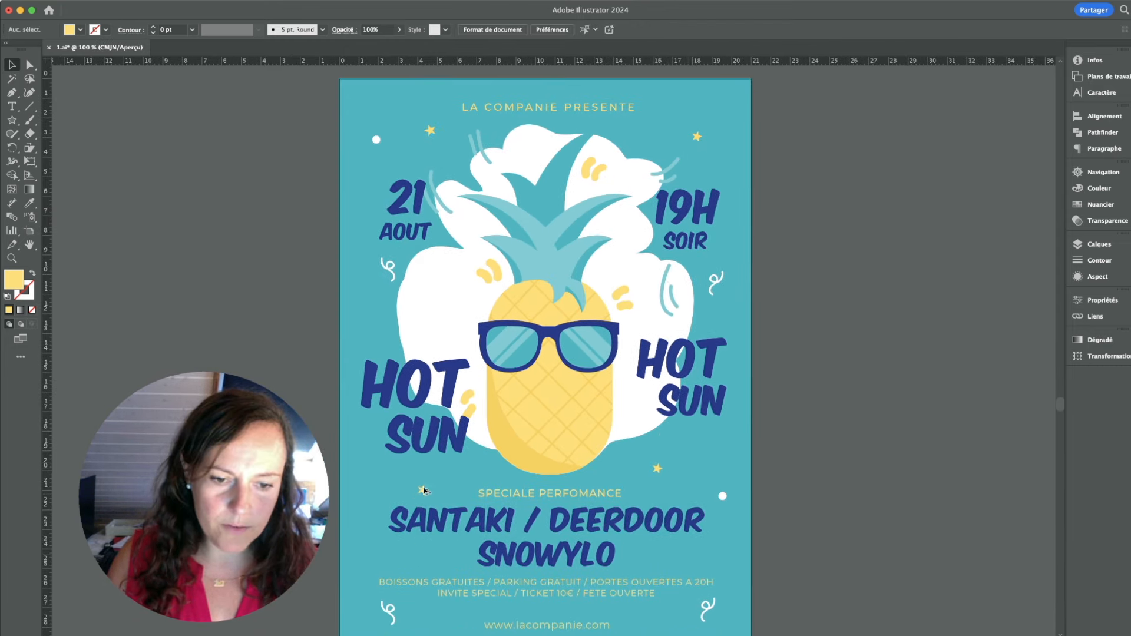
{"action": "left_click_drag", "start_coordinate": [424, 490], "coordinate": [436, 556]}
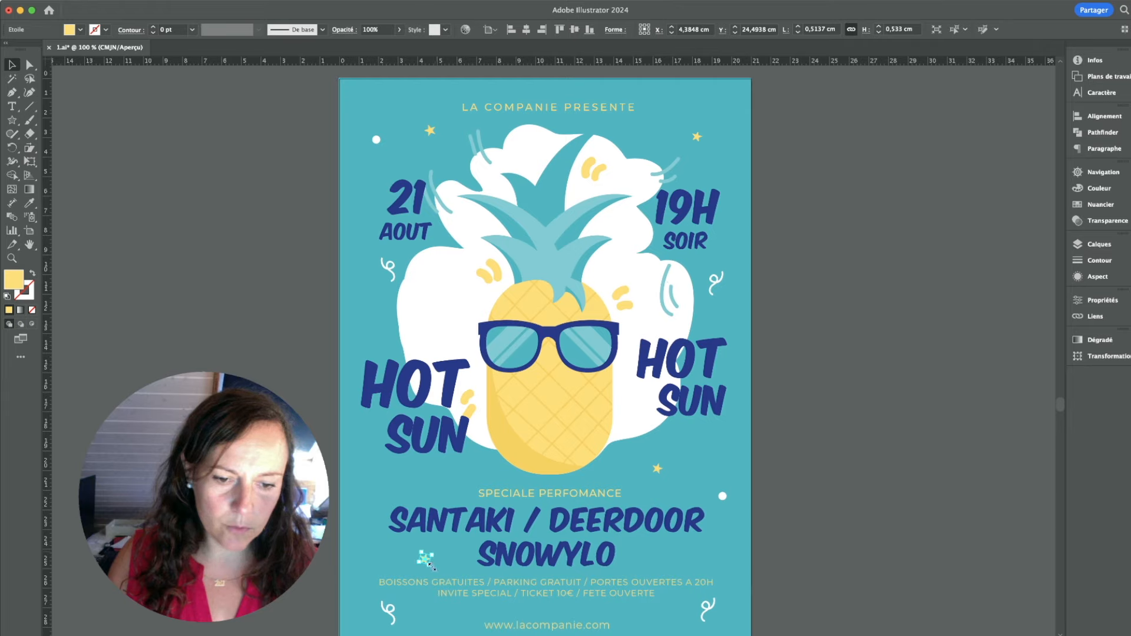
{"action": "key", "text": "super+shift+a"}
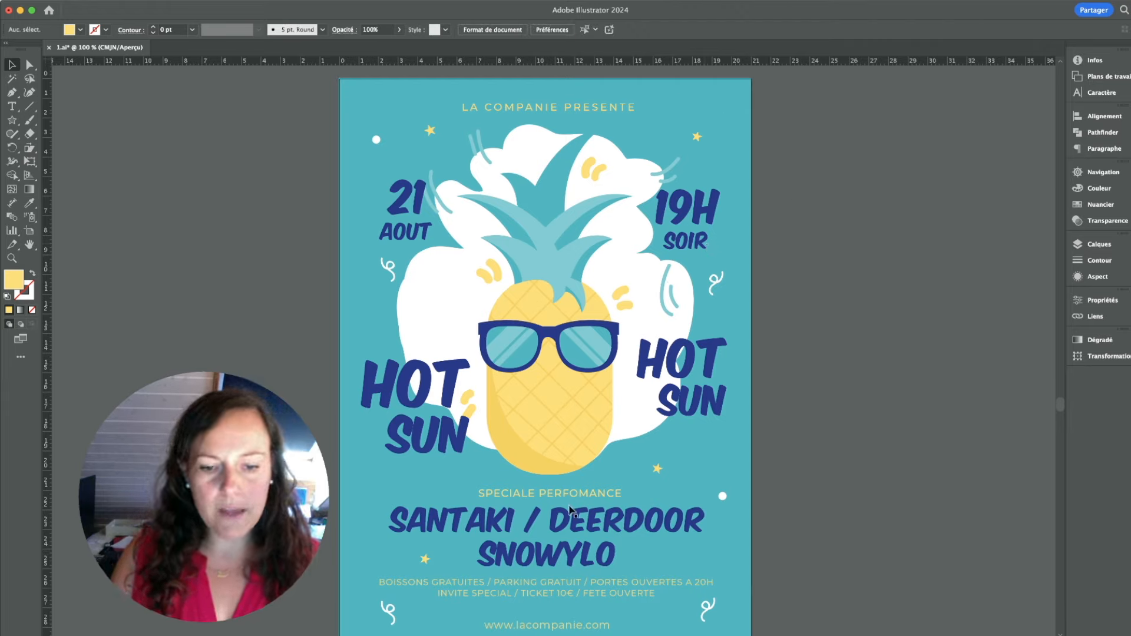
Shear both "HOT SUN" texts, "21 AOUT" and "19H SOIR" vertically so they slant upward to the right
{"action": "left_click", "coordinate": [463, 385]}
{"action": "left_click", "coordinate": [686, 370], "text": "shift"}
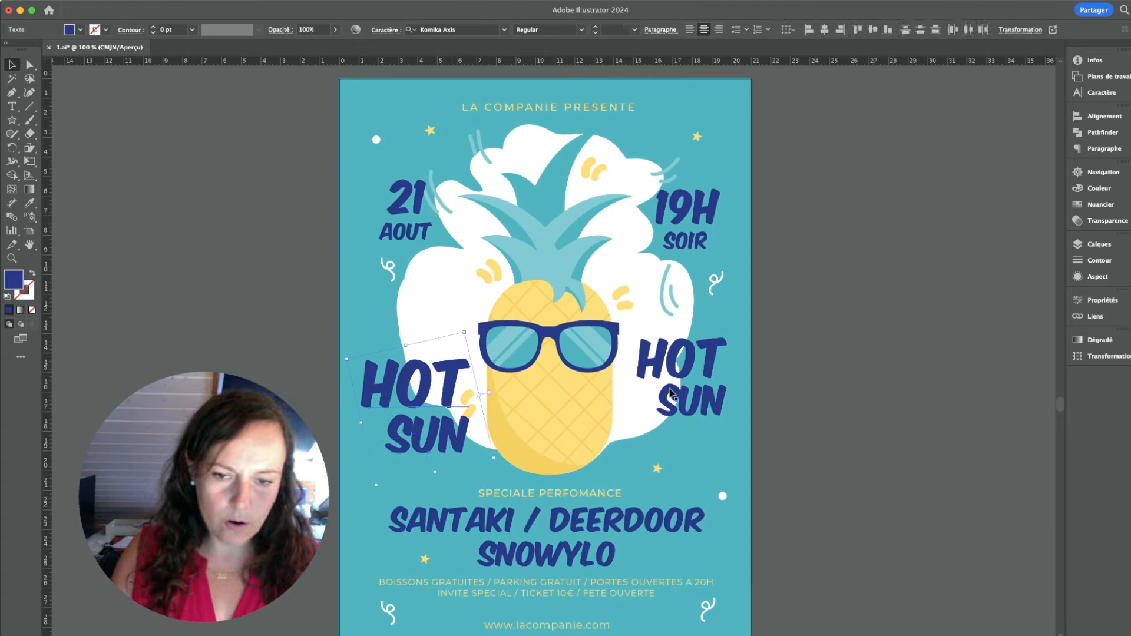
{"action": "left_click", "coordinate": [686, 370], "text": "shift"}
{"action": "left_click", "coordinate": [711, 205], "text": "shift"}
{"action": "left_click", "coordinate": [689, 239], "text": "shift"}
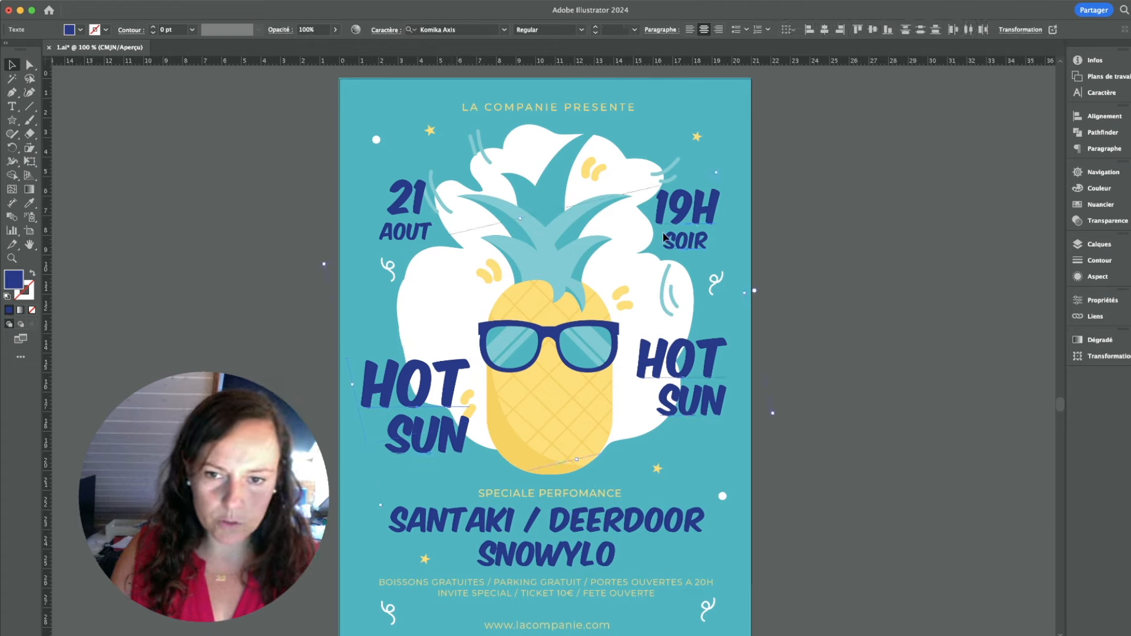
{"action": "left_click", "coordinate": [408, 205], "text": "shift"}
{"action": "left_click", "coordinate": [406, 232], "text": "shift"}
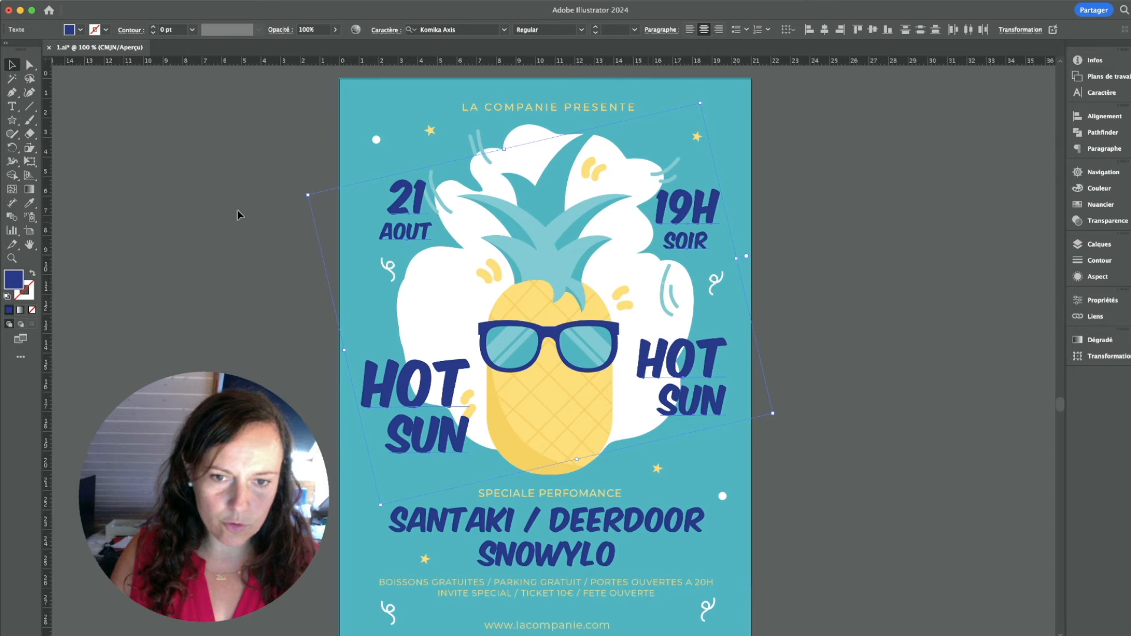
{"action": "left_click", "coordinate": [29, 149]}
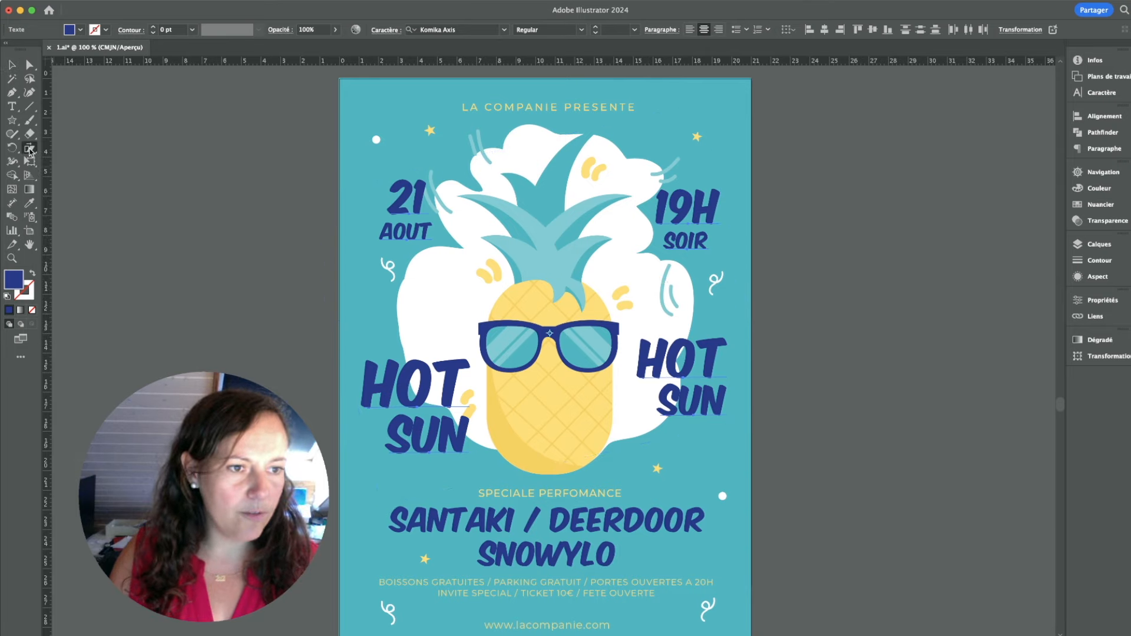
{"action": "left_click_drag", "start_coordinate": [283, 341], "coordinate": [278, 381]}
{"action": "left_click", "coordinate": [12, 65]}
{"action": "left_click", "coordinate": [236, 168]}
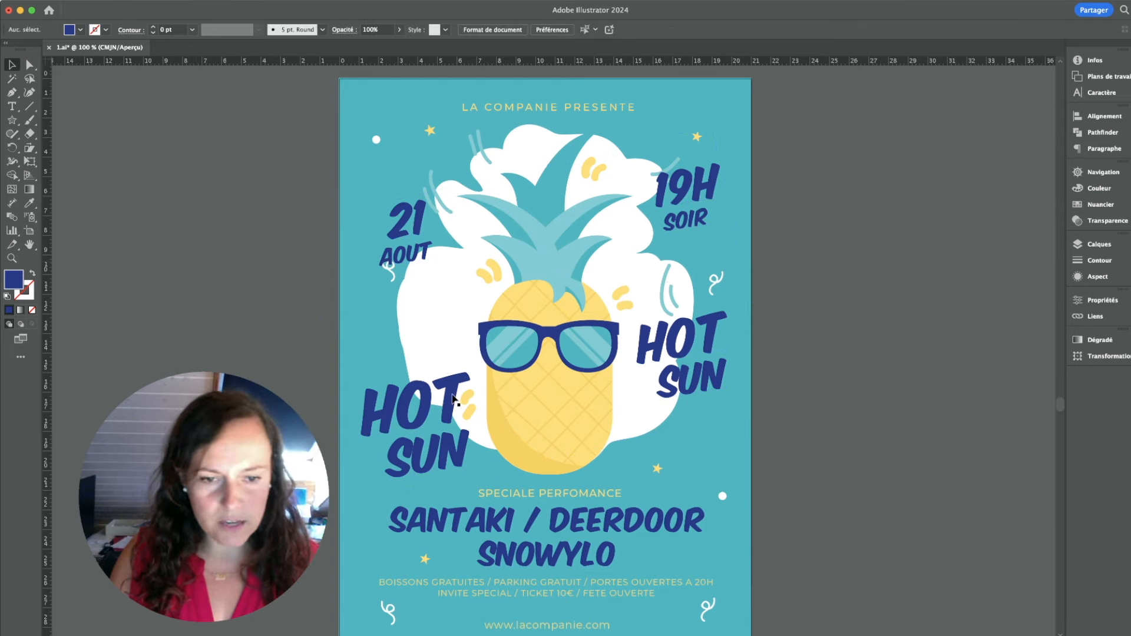
Reposition the slanted "HOT SUN", "19H SOIR" and "21 AOUT" texts to balance them on both sides of the pineapple
{"action": "left_click", "coordinate": [427, 464]}
{"action": "left_click_drag", "start_coordinate": [426, 461], "coordinate": [427, 455]}
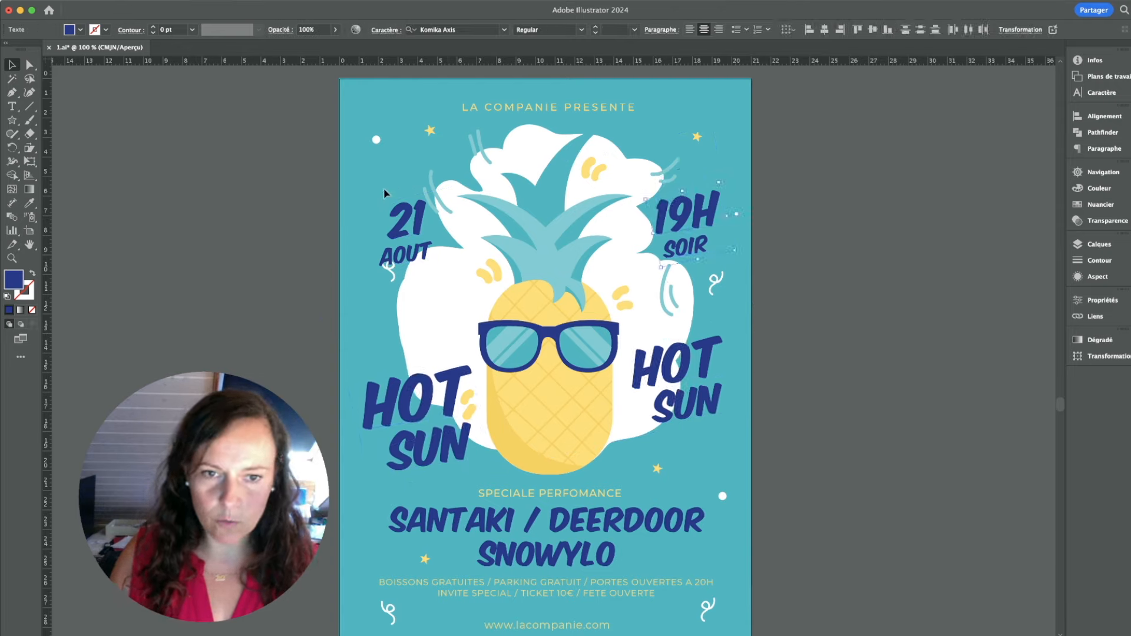
{"action": "left_click", "coordinate": [423, 258]}
{"action": "left_click_drag", "start_coordinate": [423, 256], "coordinate": [413, 242]}
{"action": "left_click", "coordinate": [848, 249]}
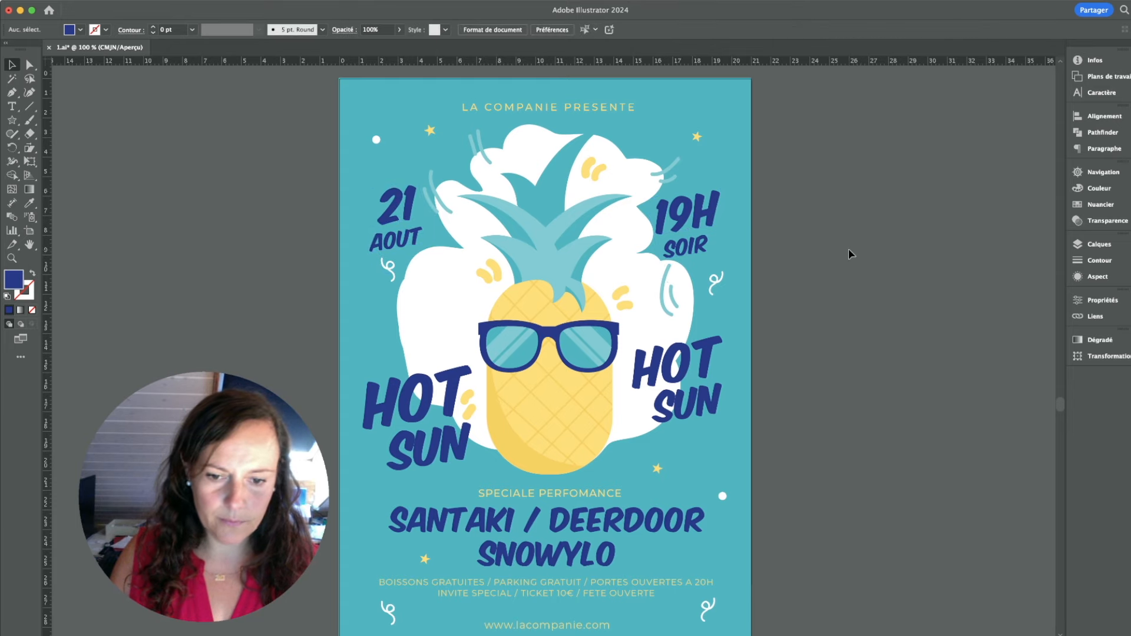
Move the left "HOT SUN" text up beside the sunglasses, higher than the right one
{"action": "key", "text": "super+0"}
{"action": "left_click", "coordinate": [530, 385]}
{"action": "left_click_drag", "start_coordinate": [523, 434], "coordinate": [522, 361]}
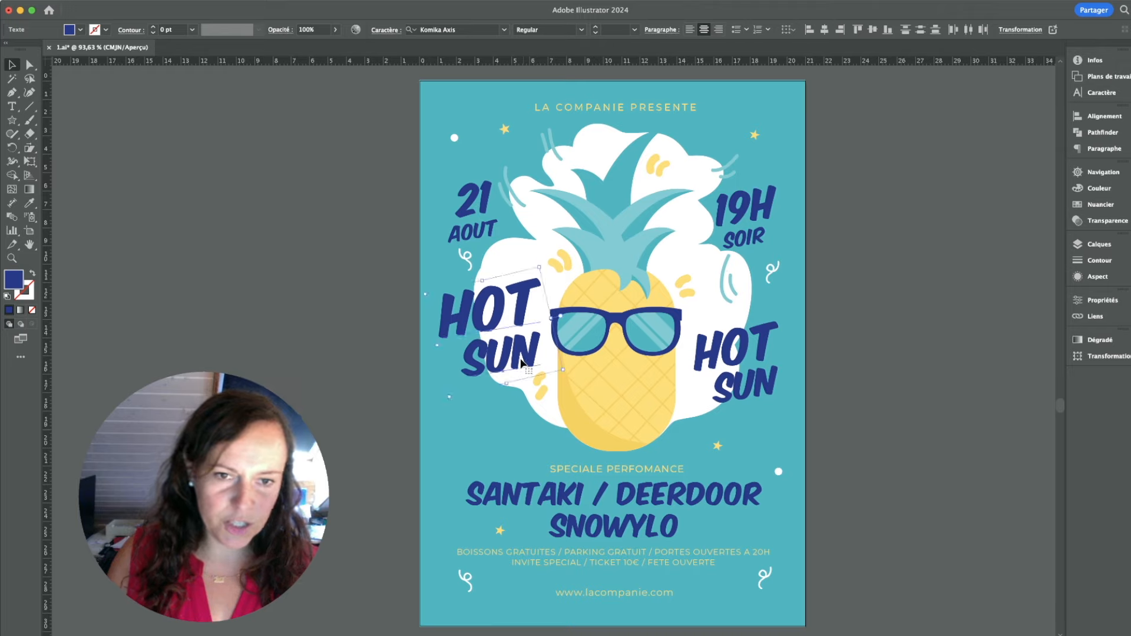
Scale "AOUT" down to about 22 pt, shrink "SOIR" to match, and shift "19H SOIR" slightly up and to the right
{"action": "left_click", "coordinate": [488, 232]}
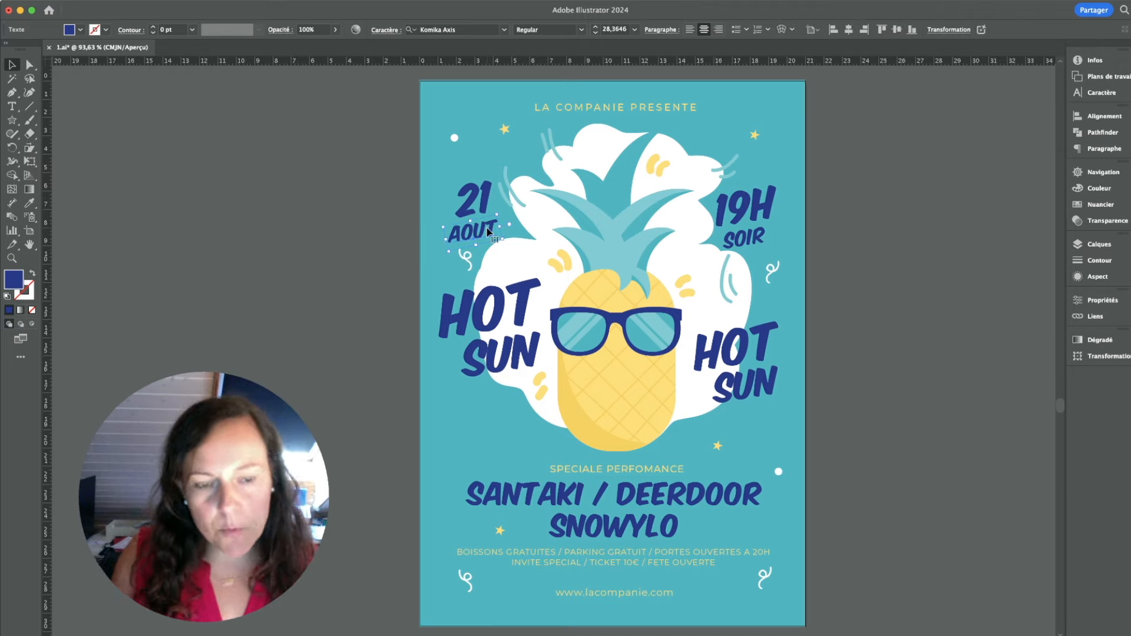
{"action": "double_click", "coordinate": [493, 216]}
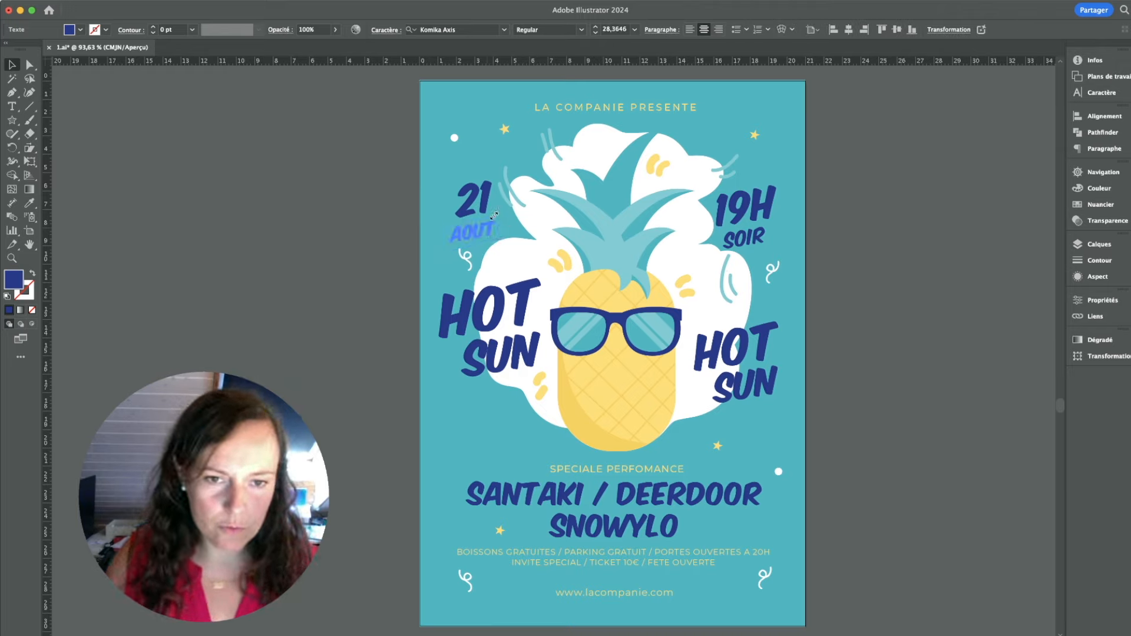
{"action": "left_click_drag", "start_coordinate": [492, 218], "coordinate": [491, 217]}
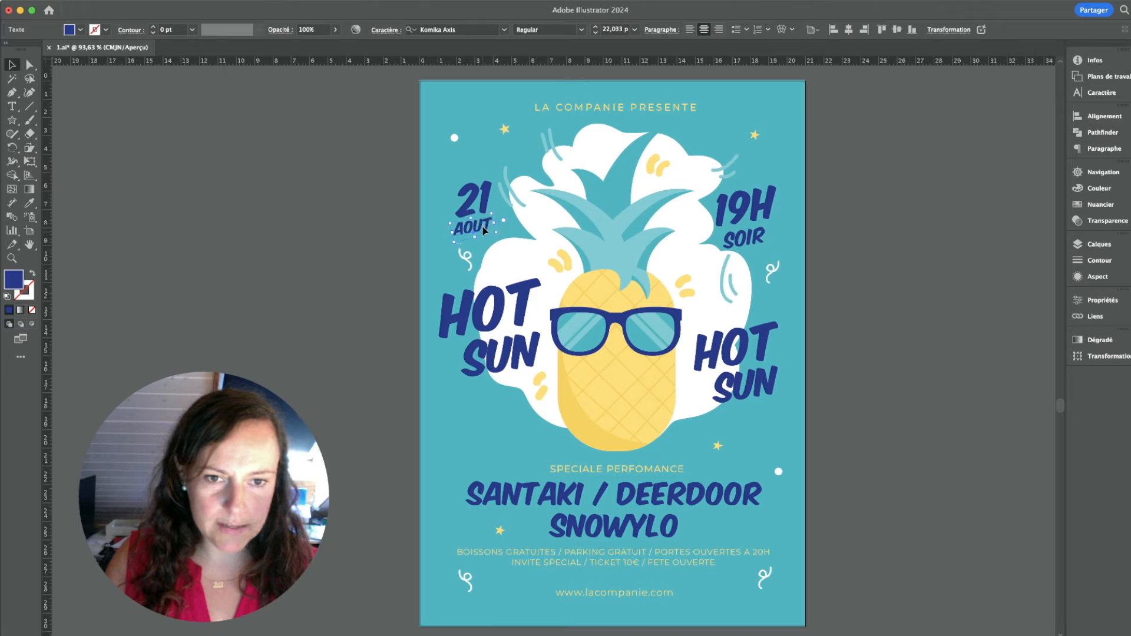
{"action": "left_click_drag", "start_coordinate": [705, 219], "coordinate": [713, 210]}
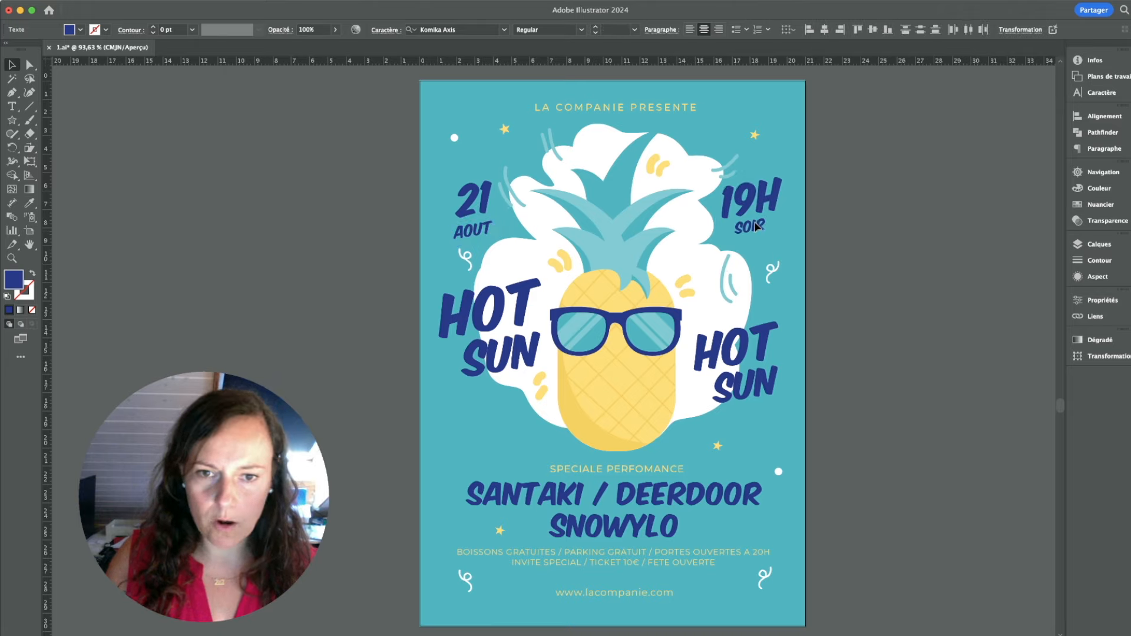
{"action": "key", "text": "super+shift+a"}
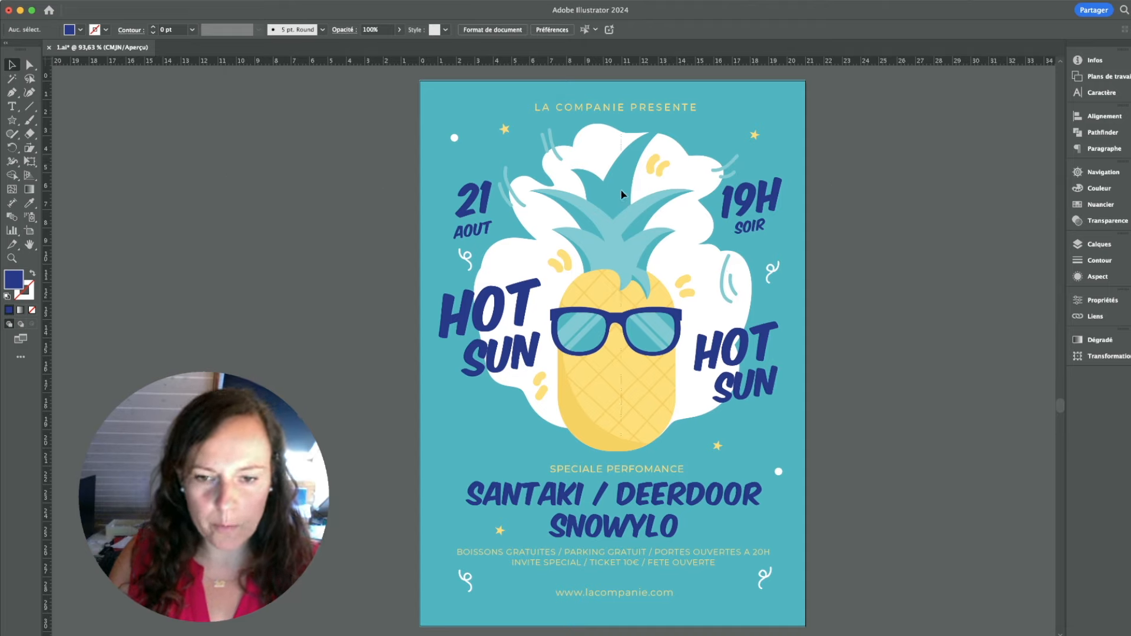
Check the alignment of the date and time texts with the guides and a new horizontal guide just above "AOUT" and "SOIR", then hide the guides
{"action": "key", "text": "super+semicolon"}
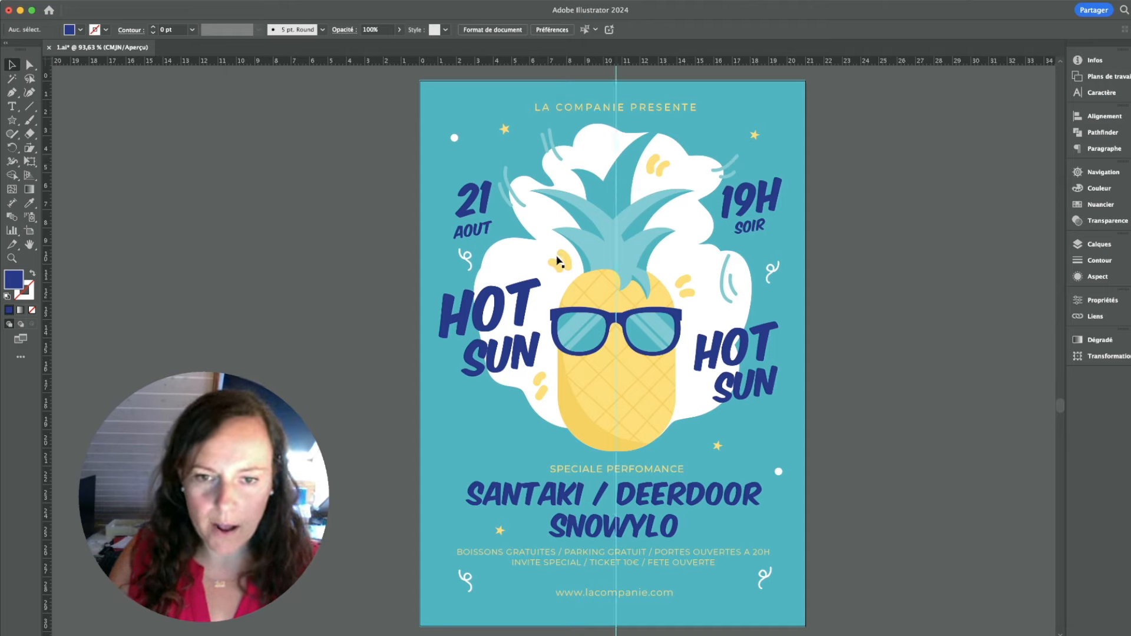
{"action": "left_click_drag", "start_coordinate": [293, 146], "coordinate": [295, 214]}
{"action": "left_click", "coordinate": [776, 202]}
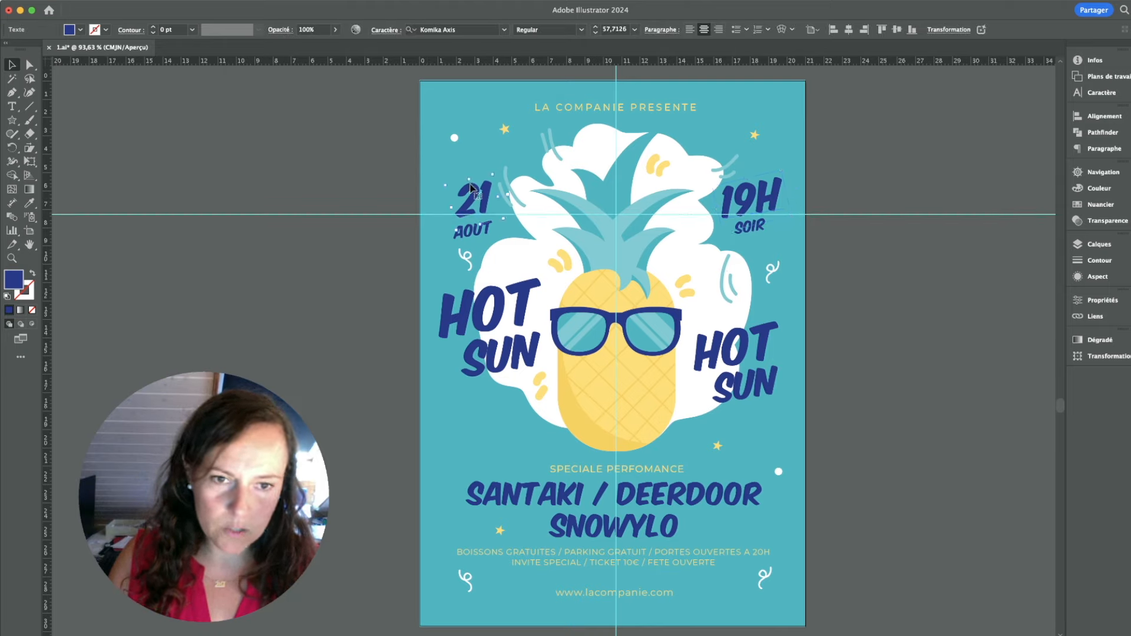
{"action": "left_click", "coordinate": [922, 159]}
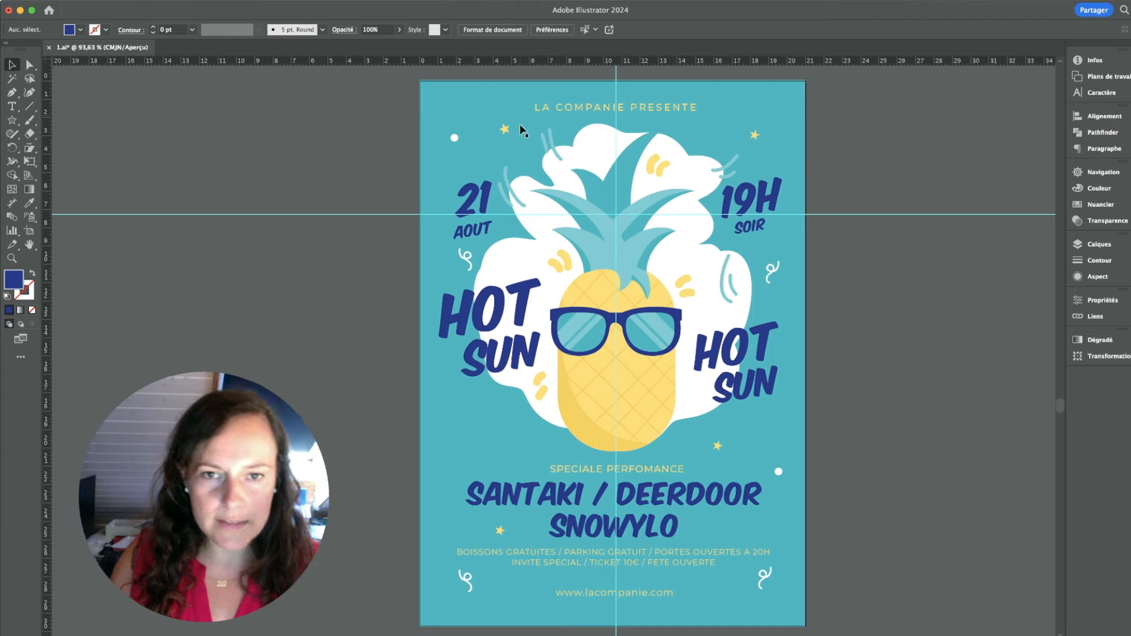
{"action": "key", "text": "super+semicolon"}
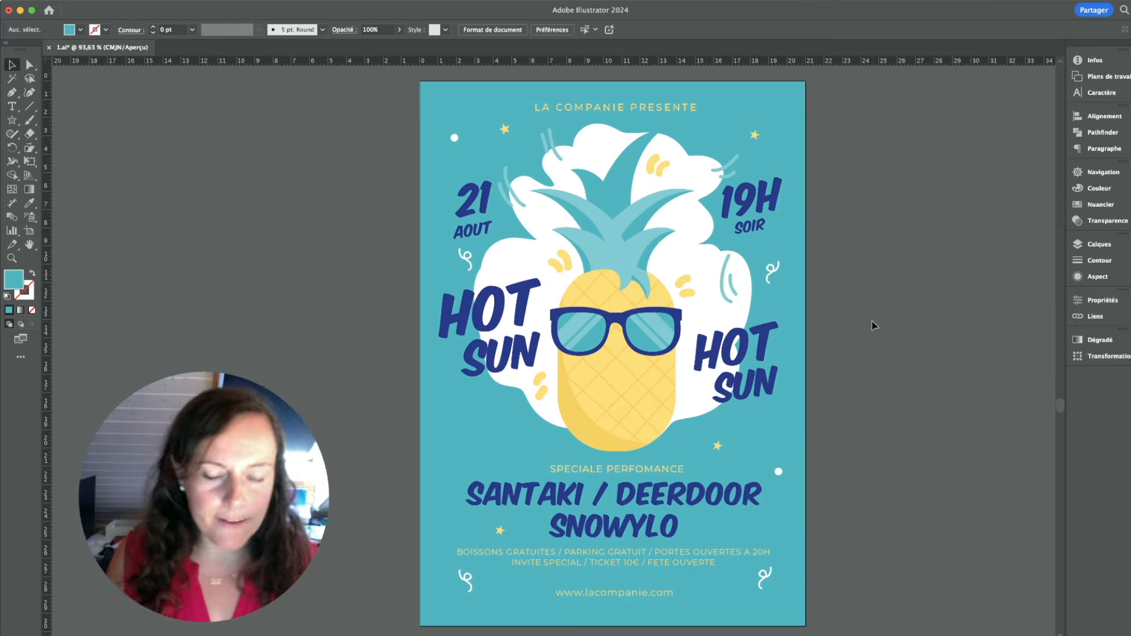
Try moving both "HOT SUN" texts outward towards the poster's side edges, and undo both moves
{"action": "left_click", "coordinate": [762, 357]}
{"action": "left_click_drag", "start_coordinate": [751, 390], "coordinate": [776, 389]}
{"action": "left_click", "coordinate": [504, 337]}
{"action": "left_click_drag", "start_coordinate": [503, 337], "coordinate": [486, 337]}
{"action": "left_click", "coordinate": [946, 320]}
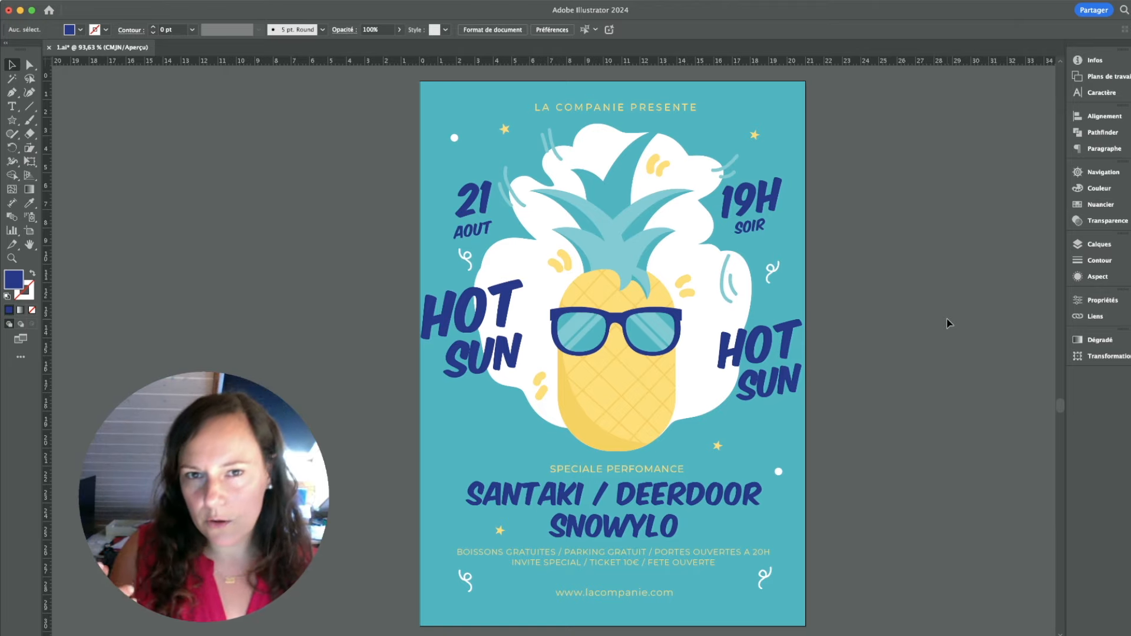
{"action": "key", "text": "ctrl+z"}
{"action": "key", "text": "ctrl+z"}
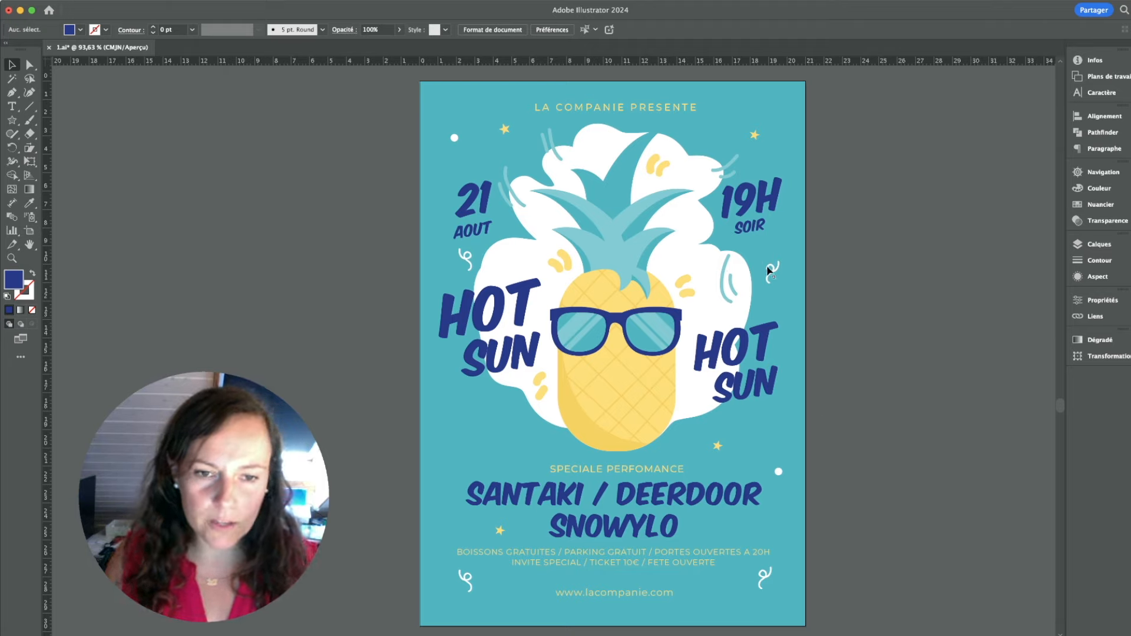
Place a copy of the white dot below the left "HOT SUN", near the white shape's lower edge
{"action": "left_click_drag", "start_coordinate": [778, 472], "coordinate": [492, 422]}
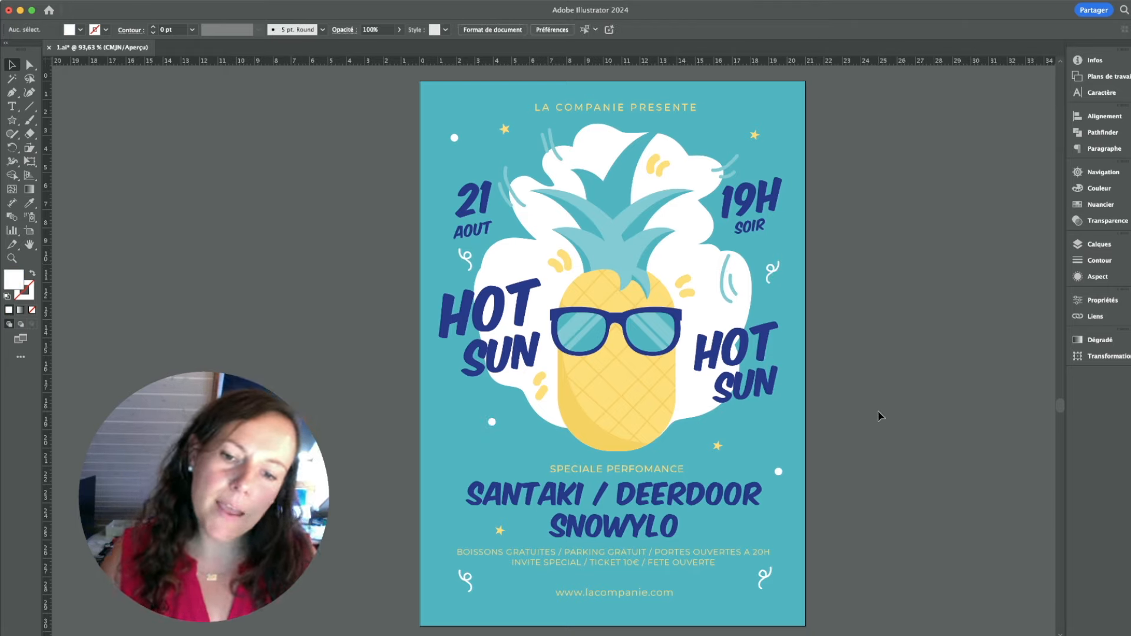